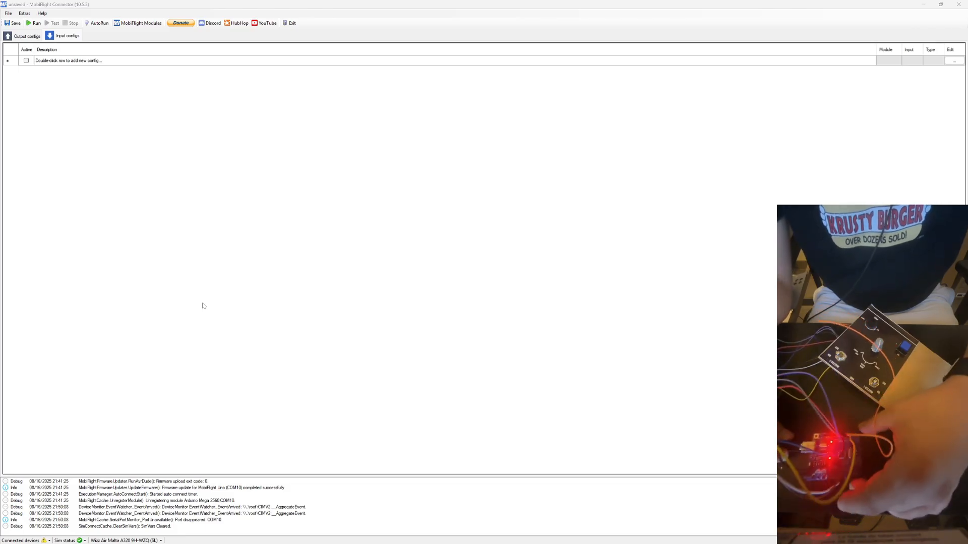
Flash the compatible board on COM10 with the Arduino Uno firmware and confirm the module settings.
{"action": "mouse_move", "coordinate": [332, 542]}
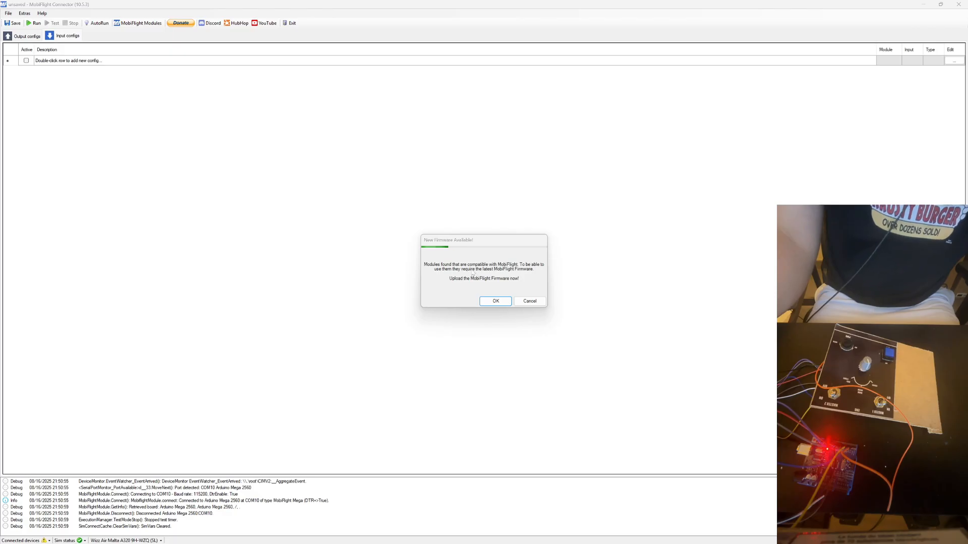
{"action": "left_click", "coordinate": [495, 301]}
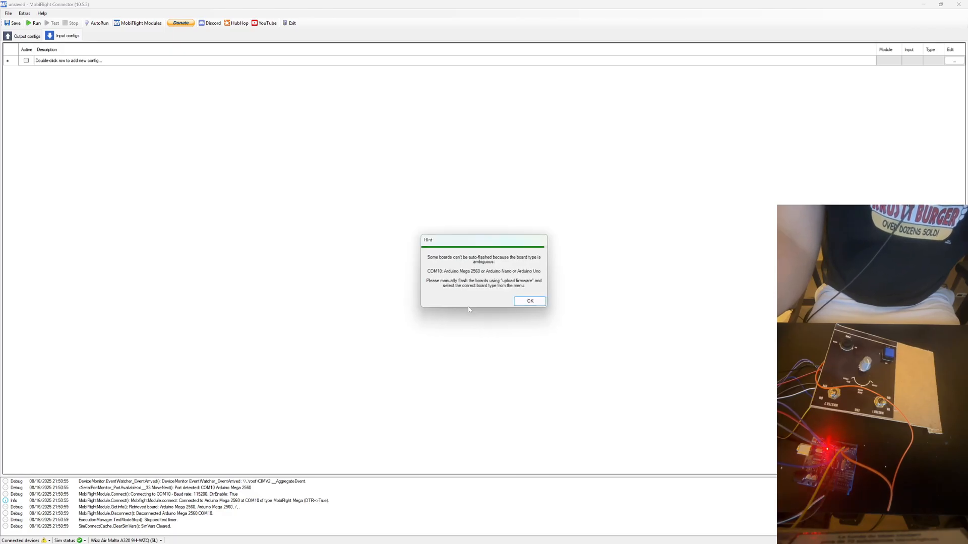
{"action": "left_click", "coordinate": [530, 301]}
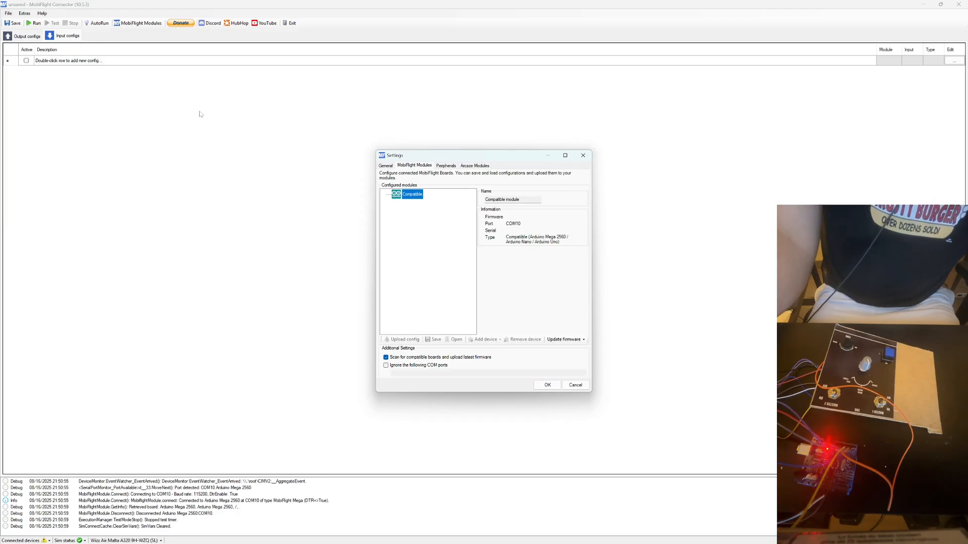
{"action": "right_click", "coordinate": [411, 198]}
{"action": "mouse_move", "coordinate": [456, 249]}
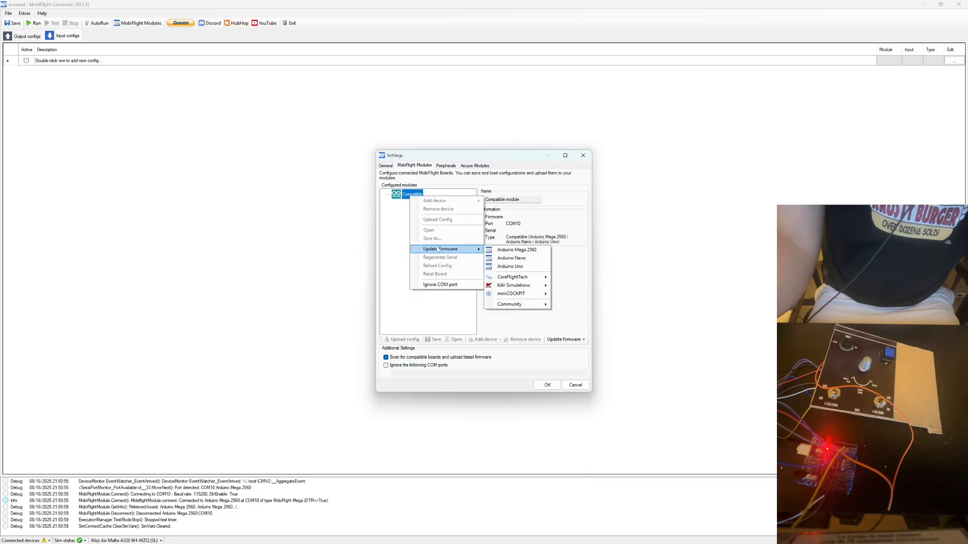
{"action": "left_click", "coordinate": [520, 266]}
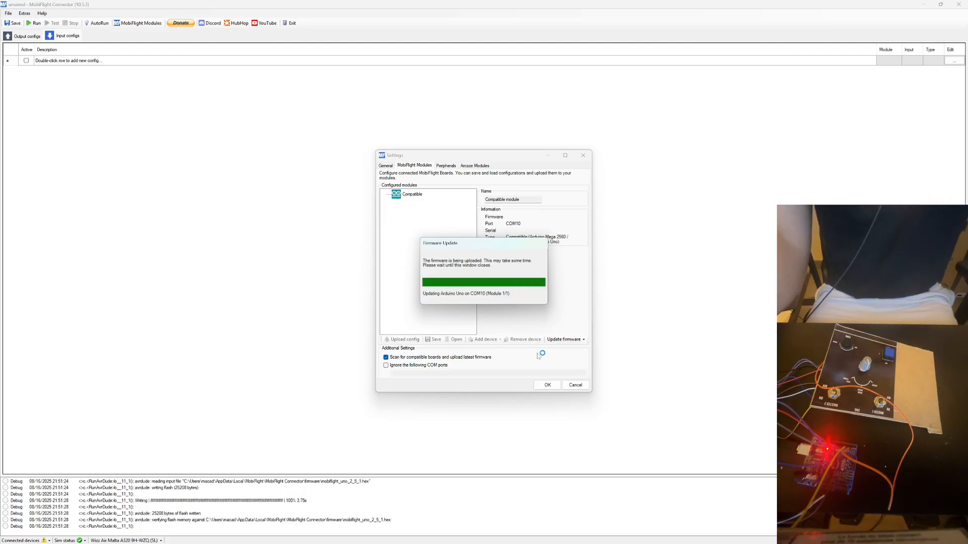
{"action": "left_click", "coordinate": [524, 297]}
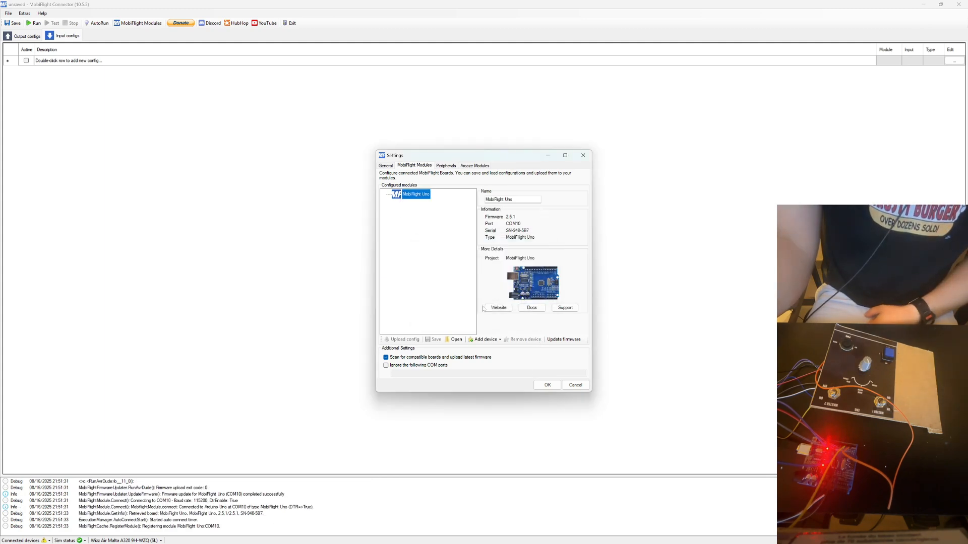
{"action": "left_click", "coordinate": [548, 385]}
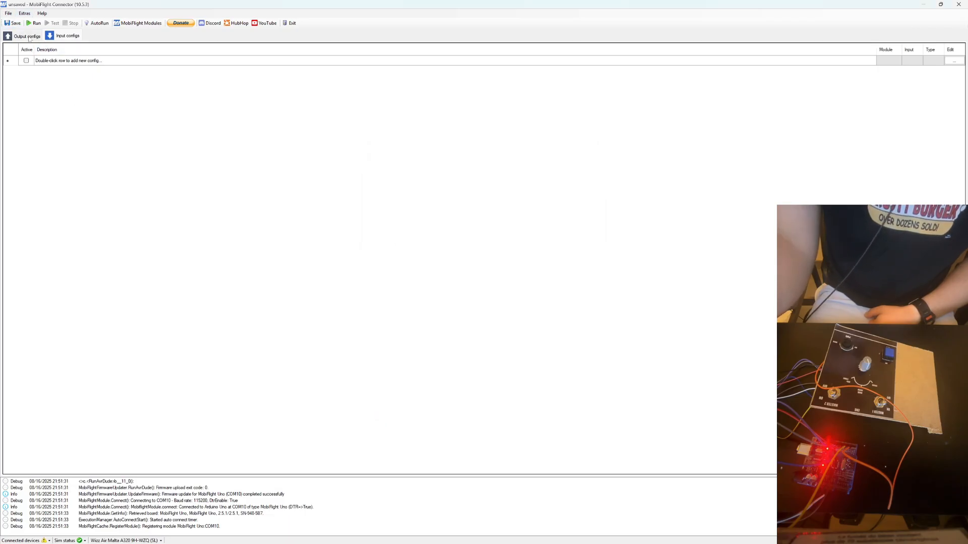
Download the latest HubHop presets and dismiss the completion notice.
{"action": "left_click", "coordinate": [25, 14]}
{"action": "mouse_move", "coordinate": [49, 31]}
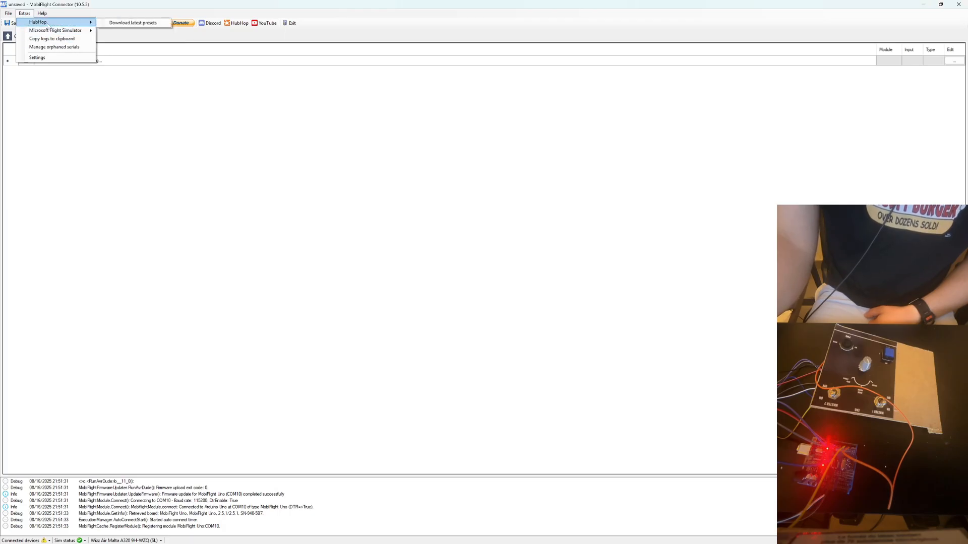
{"action": "left_click", "coordinate": [118, 25]}
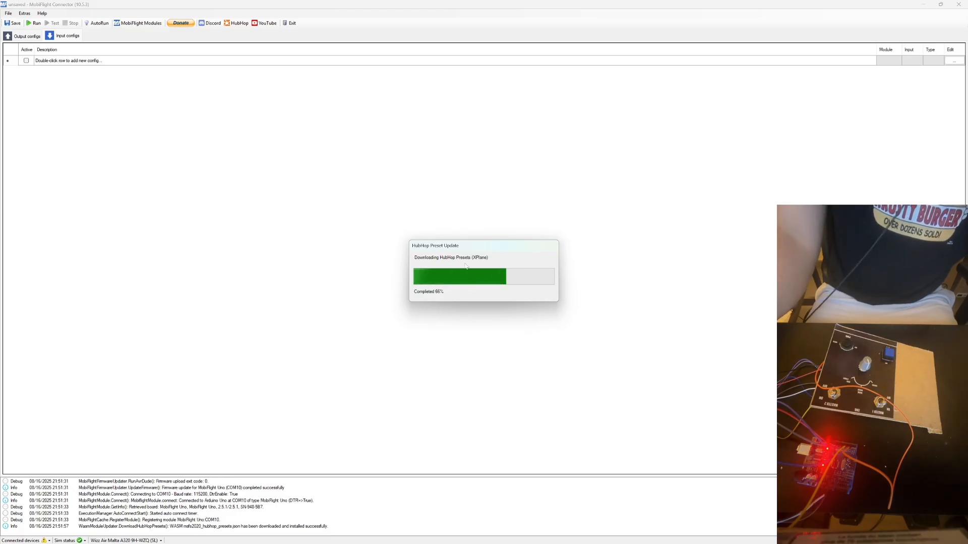
{"action": "left_click", "coordinate": [529, 301]}
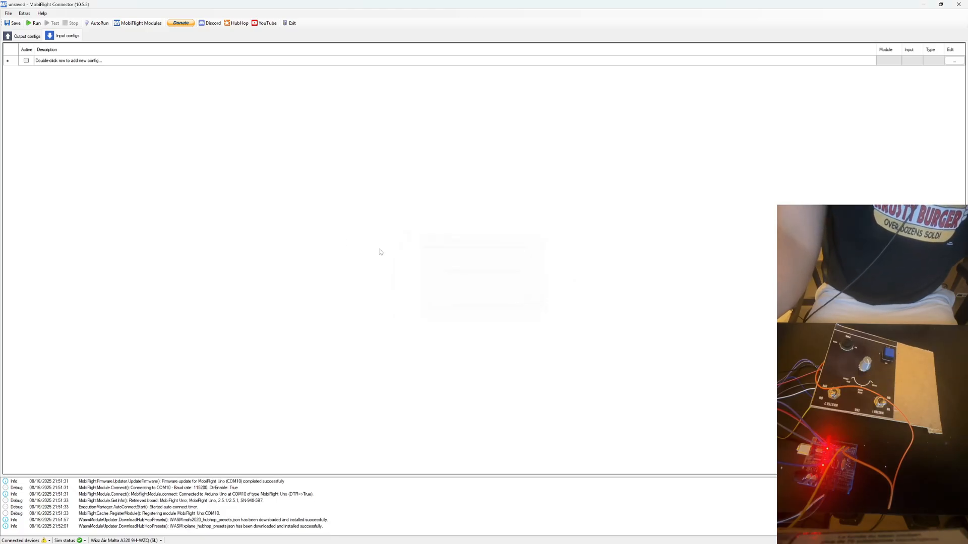
Add a button device to the MobiFlight Uno module on pin 6 and name it MASTER 1 ON.
{"action": "left_click", "coordinate": [151, 23]}
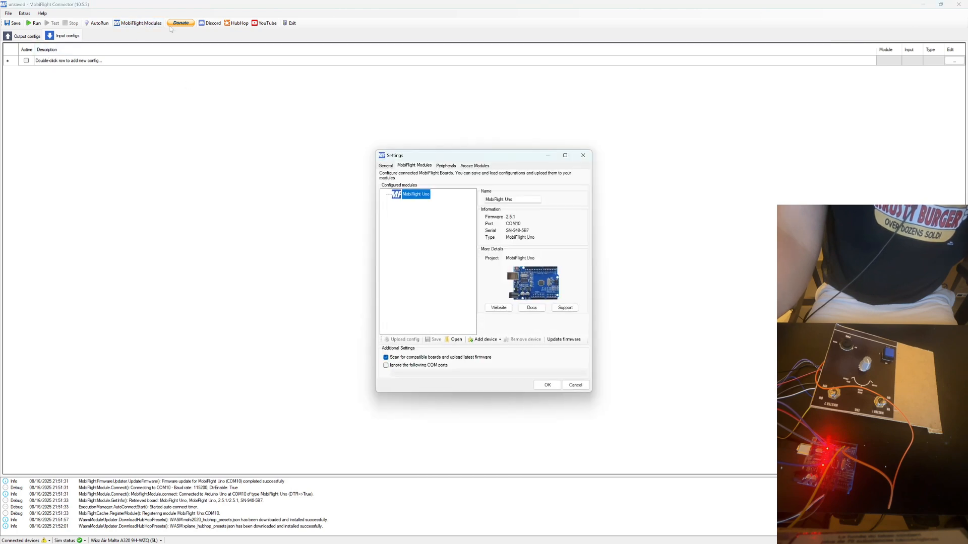
{"action": "right_click", "coordinate": [404, 198]}
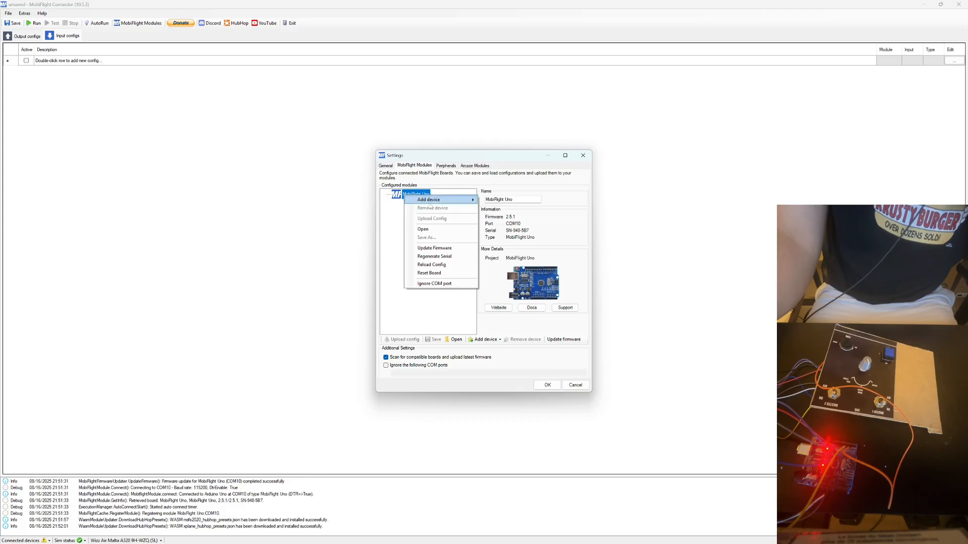
{"action": "mouse_move", "coordinate": [437, 203]}
{"action": "right_click", "coordinate": [394, 193]}
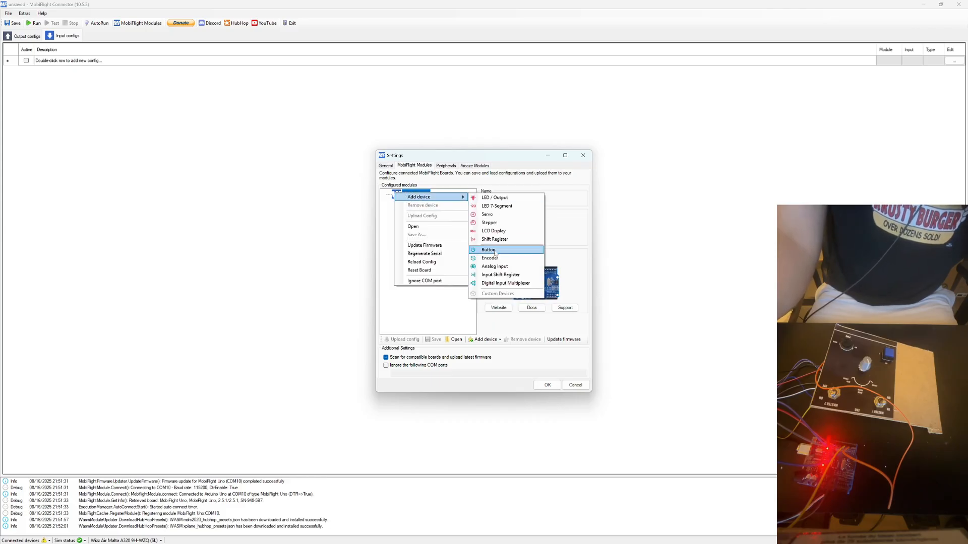
{"action": "left_click", "coordinate": [494, 251]}
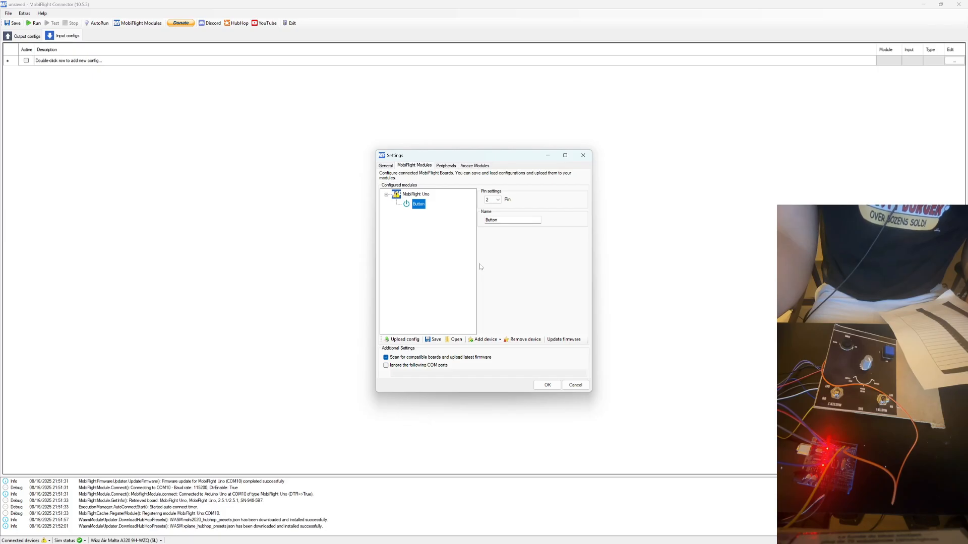
{"action": "left_click", "coordinate": [497, 200]}
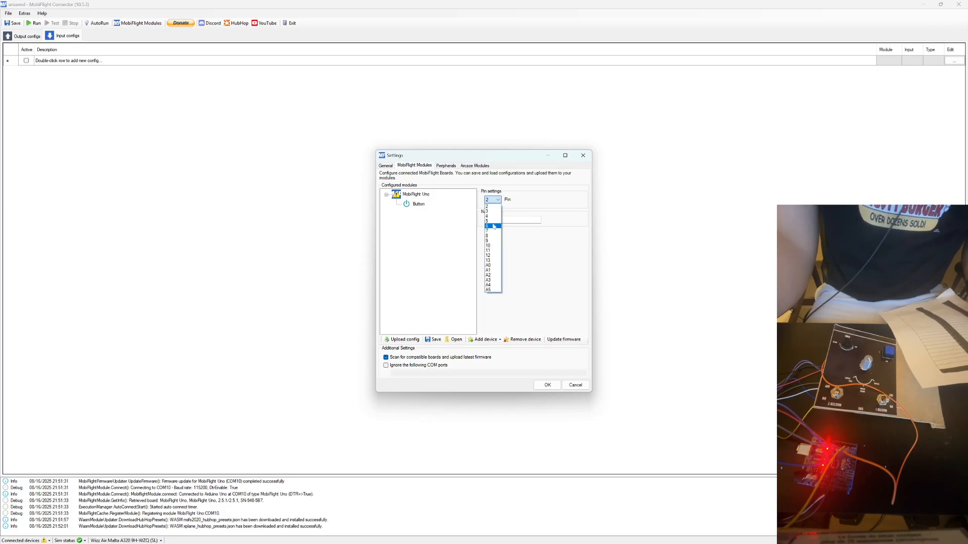
{"action": "left_click", "coordinate": [492, 227]}
{"action": "key", "text": "Tab"}
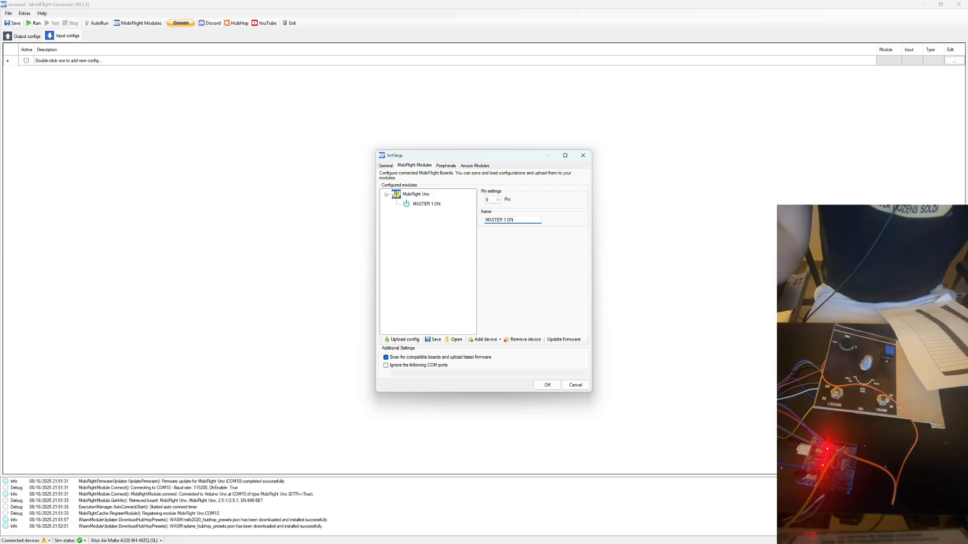
Add a second button device to the MobiFlight Uno and name it OVHD BAT1.
{"action": "right_click", "coordinate": [414, 196]}
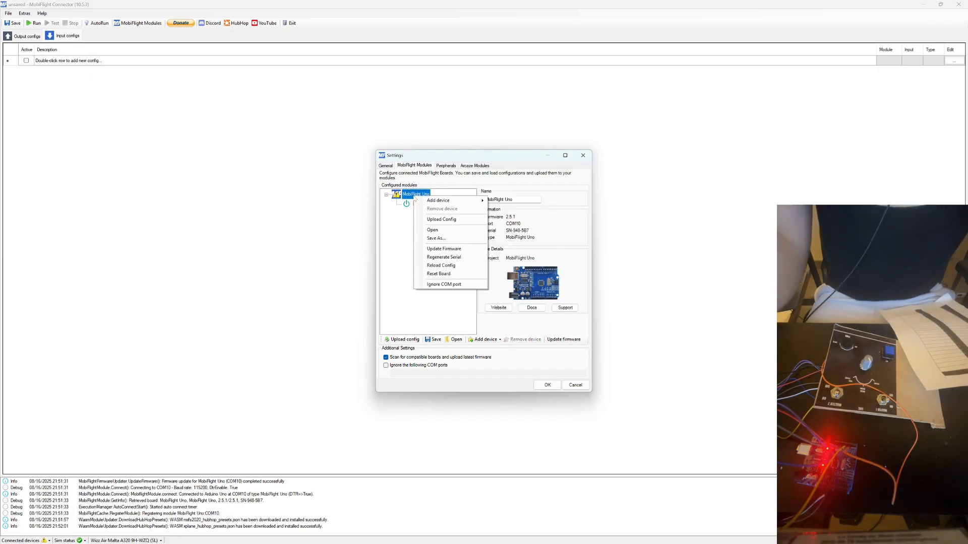
{"action": "mouse_move", "coordinate": [474, 202]}
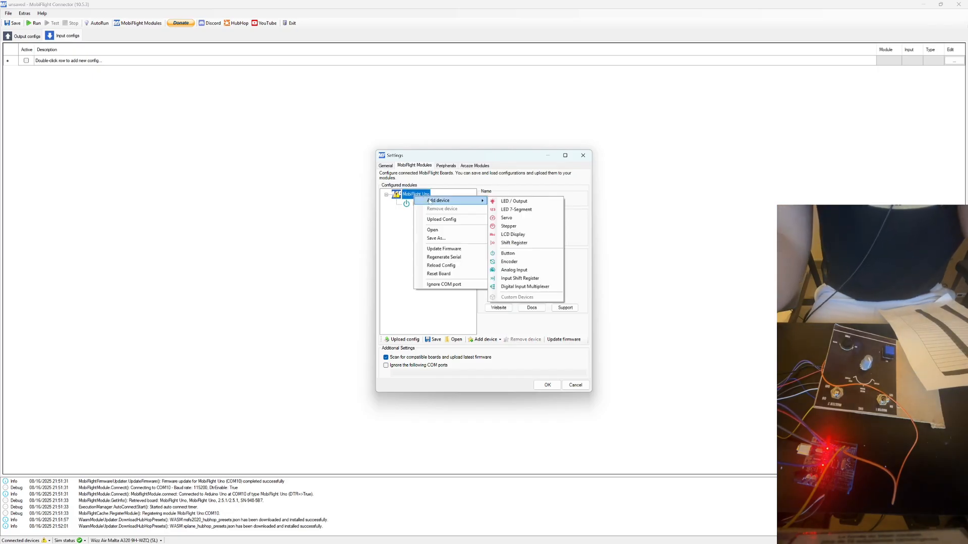
{"action": "left_click", "coordinate": [508, 253]}
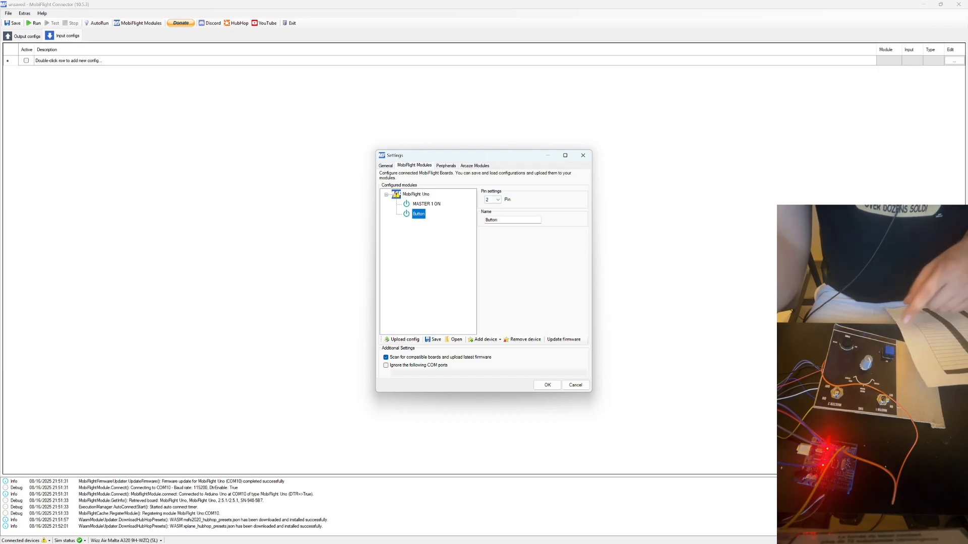
{"action": "double_click", "coordinate": [494, 220]}
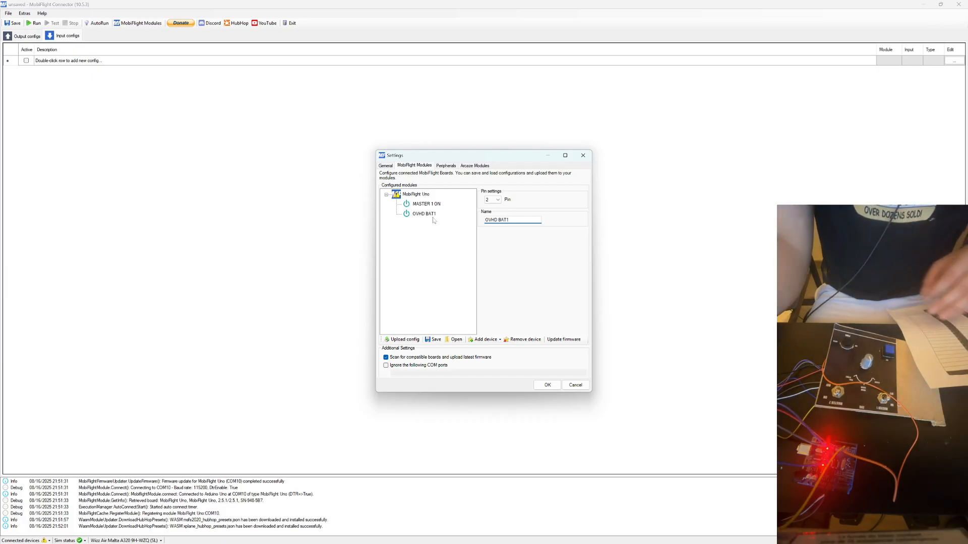
Add a third button device to the MobiFlight Uno and name it ADIRS1 OFF.
{"action": "right_click", "coordinate": [416, 195]}
{"action": "mouse_move", "coordinate": [449, 202]}
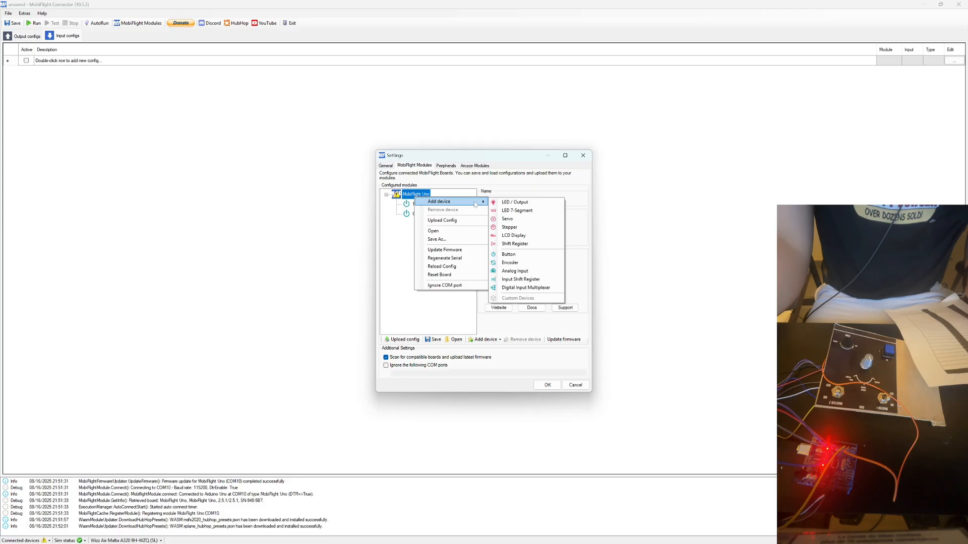
{"action": "left_click", "coordinate": [517, 256]}
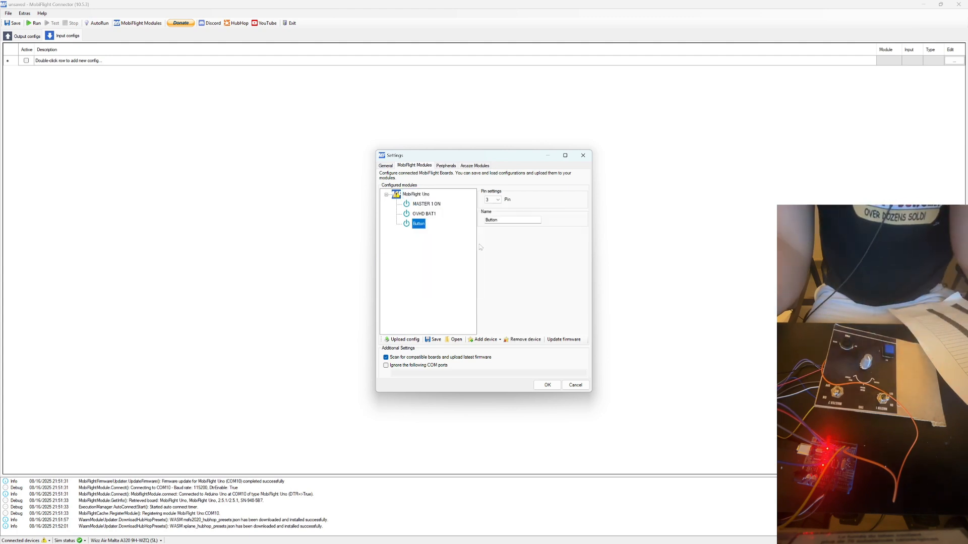
{"action": "left_click_drag", "start_coordinate": [503, 220], "coordinate": [471, 227]}
{"action": "type", "text": "ADIRS1"}
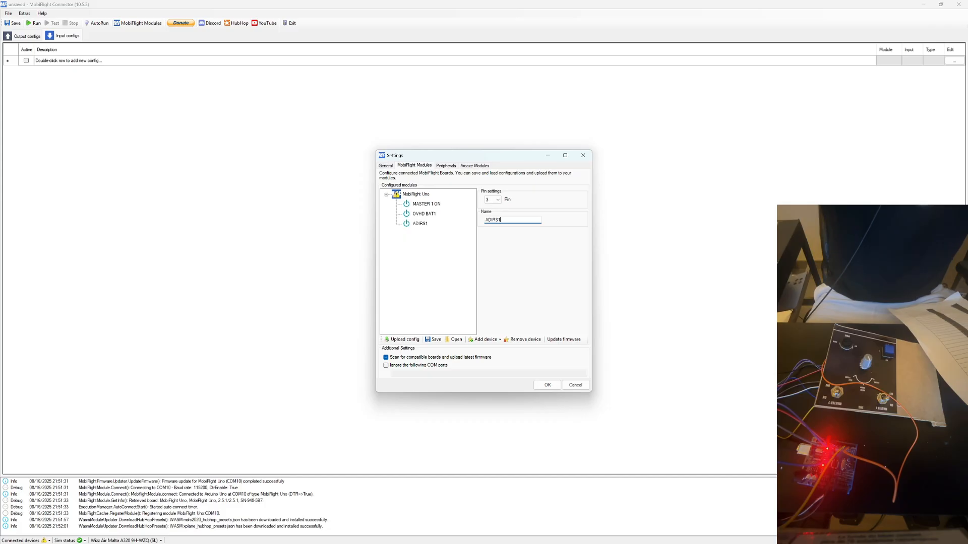
{"action": "type", "text": " OFF"}
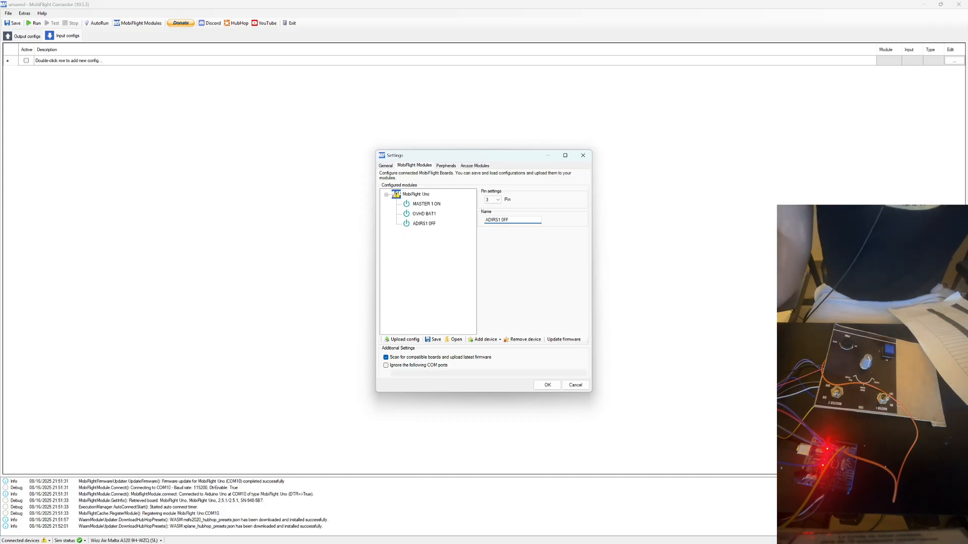
Assign the OVHD BAT1 button to pin 5.
{"action": "left_click", "coordinate": [425, 214]}
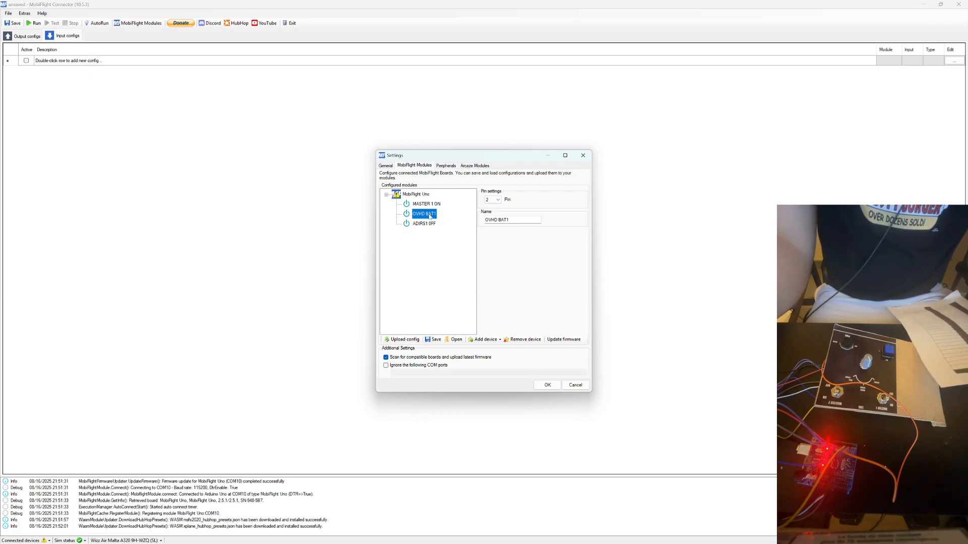
{"action": "left_click", "coordinate": [497, 200]}
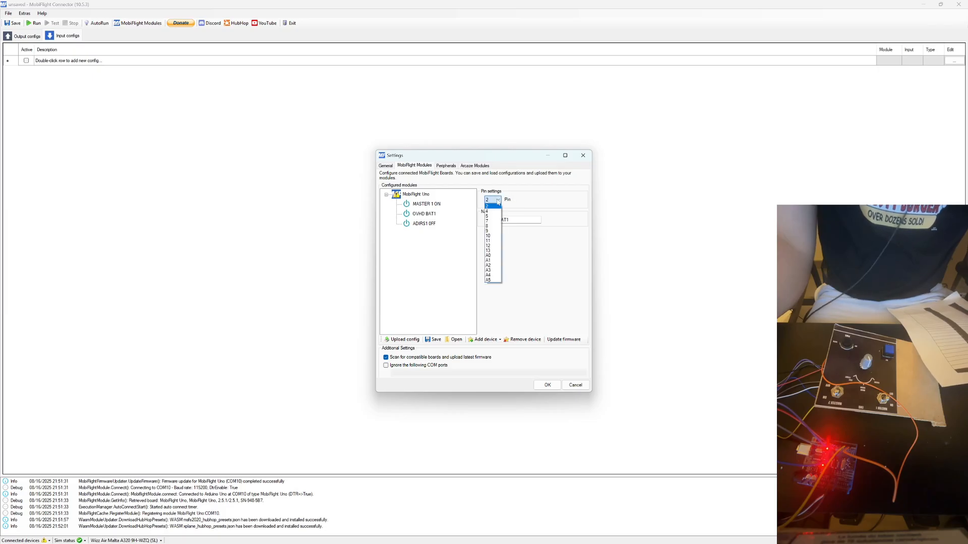
{"action": "left_click", "coordinate": [491, 217]}
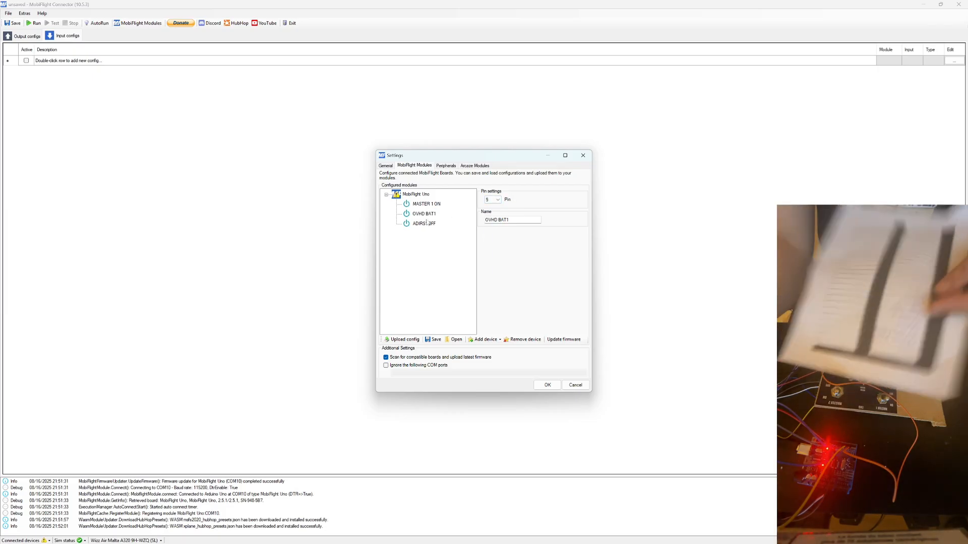
{"action": "left_click", "coordinate": [414, 195]}
{"action": "right_click", "coordinate": [412, 196]}
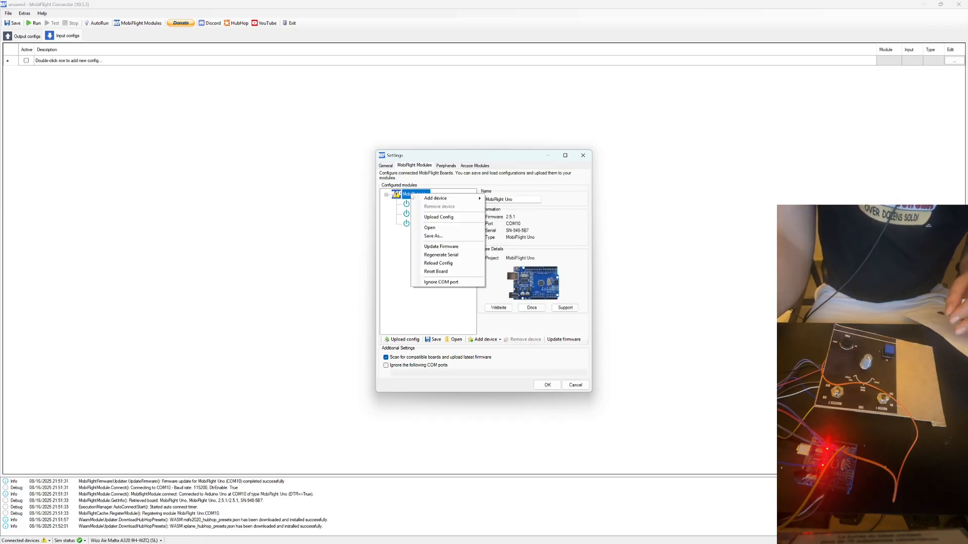
{"action": "key", "text": "Escape"}
Assign the ADIRS1 OFF button to pin 9.
{"action": "left_click", "coordinate": [424, 224]}
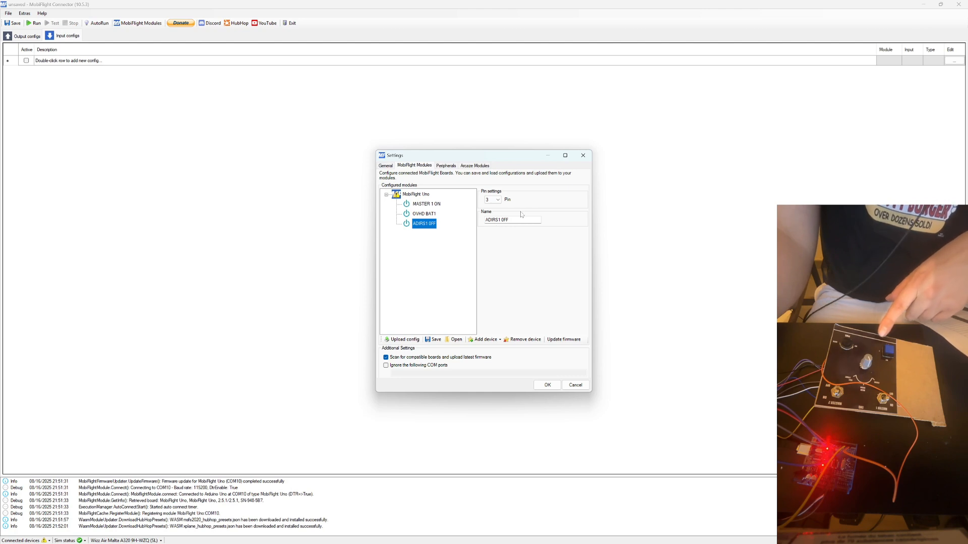
{"action": "left_click", "coordinate": [493, 200]}
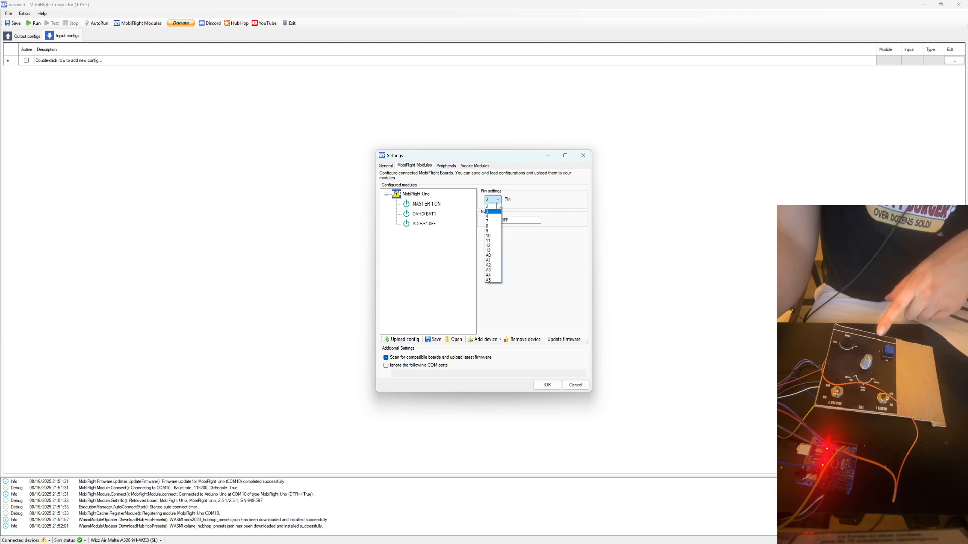
{"action": "left_click", "coordinate": [493, 231]}
Add a fourth button device to the MobiFlight Uno and name it ADIRS1 NAV.
{"action": "right_click", "coordinate": [411, 198]}
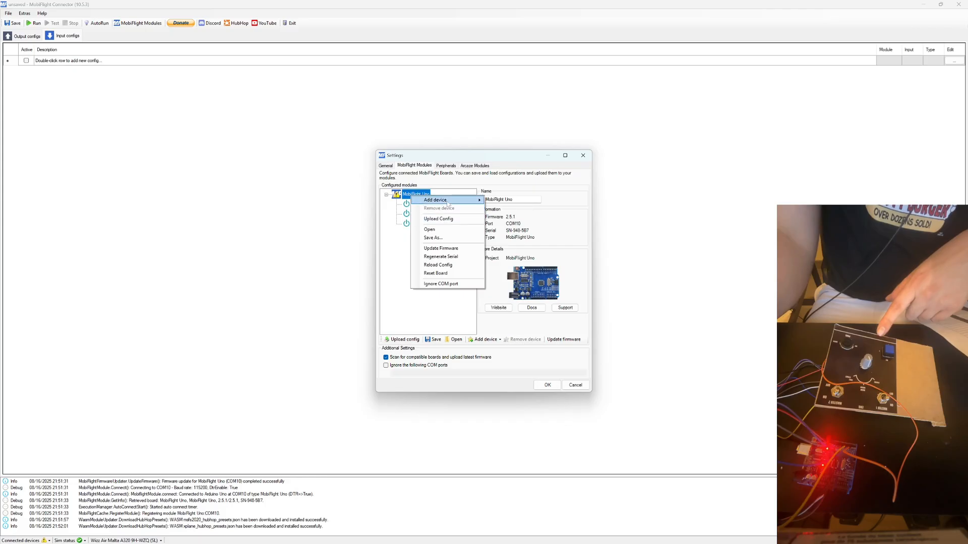
{"action": "left_click", "coordinate": [507, 254]}
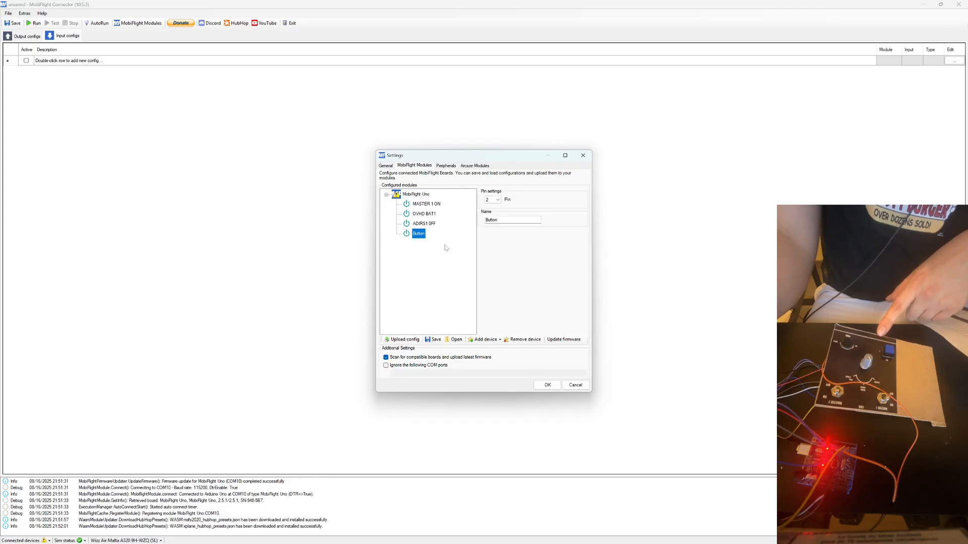
{"action": "type", "text": "ADIRS1 NAV"}
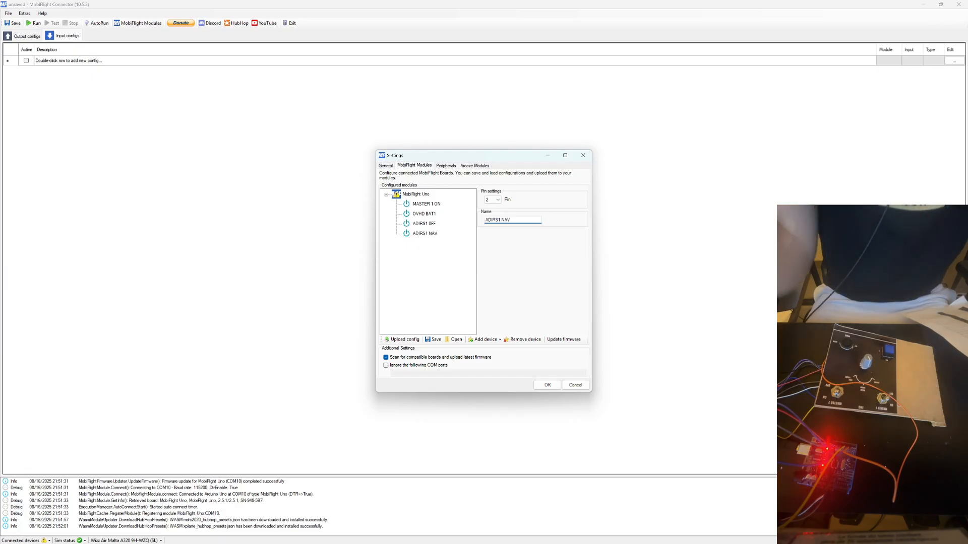
Add a fifth button device to the MobiFlight Uno.
{"action": "left_click", "coordinate": [425, 195]}
{"action": "right_click", "coordinate": [426, 196]}
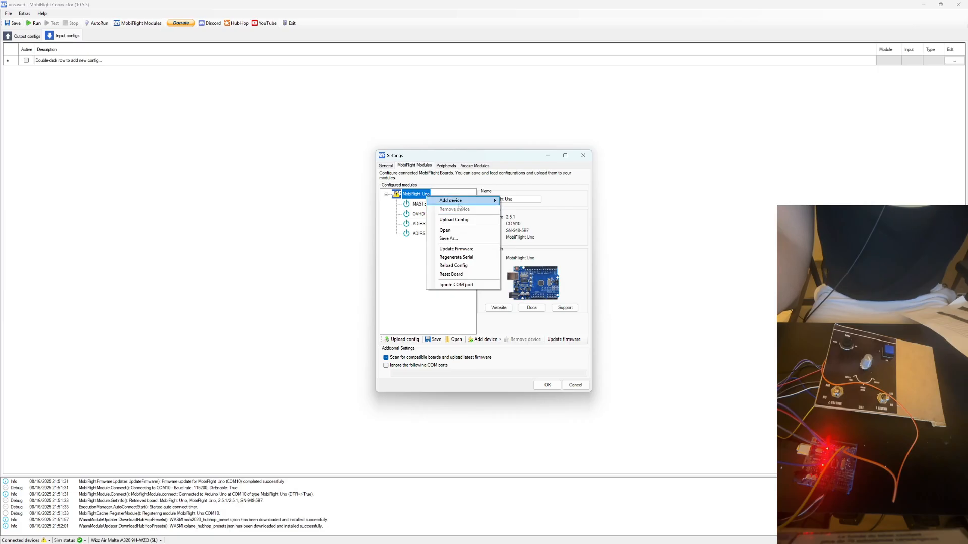
{"action": "mouse_move", "coordinate": [456, 200]}
{"action": "left_click", "coordinate": [509, 253]}
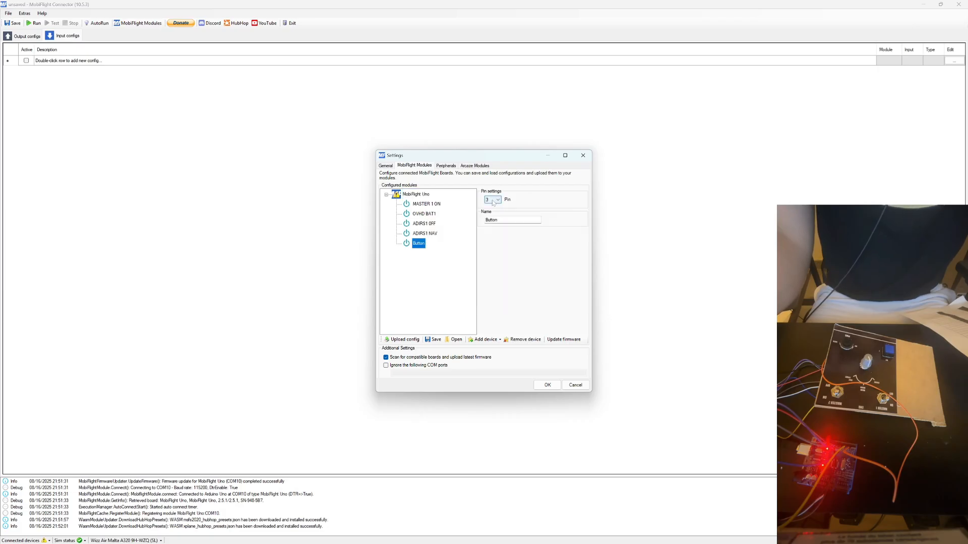
{"action": "left_click", "coordinate": [493, 200]}
{"action": "left_click", "coordinate": [440, 232]}
Assign the ADIRS1 NAV button to pin 8.
{"action": "left_click", "coordinate": [424, 233]}
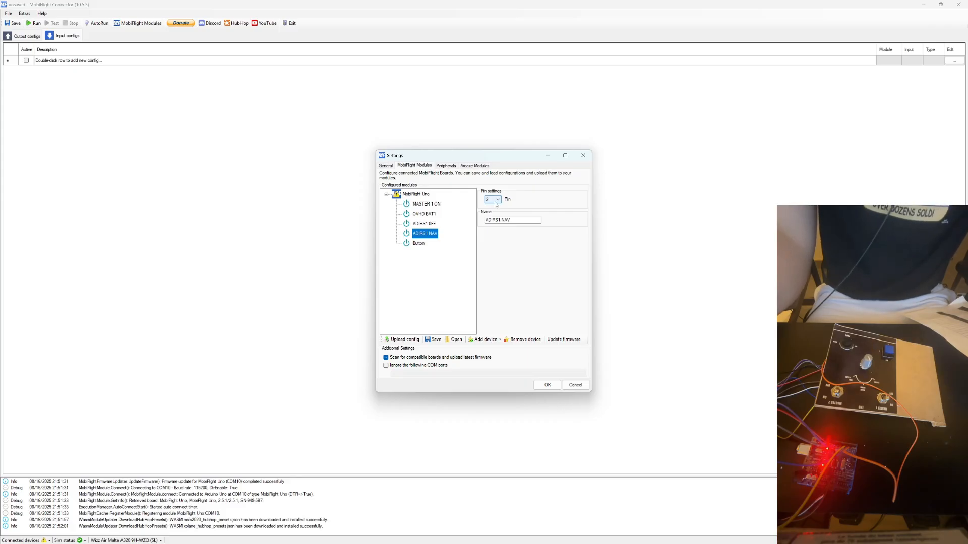
{"action": "left_click", "coordinate": [495, 200]}
{"action": "left_click", "coordinate": [491, 220]}
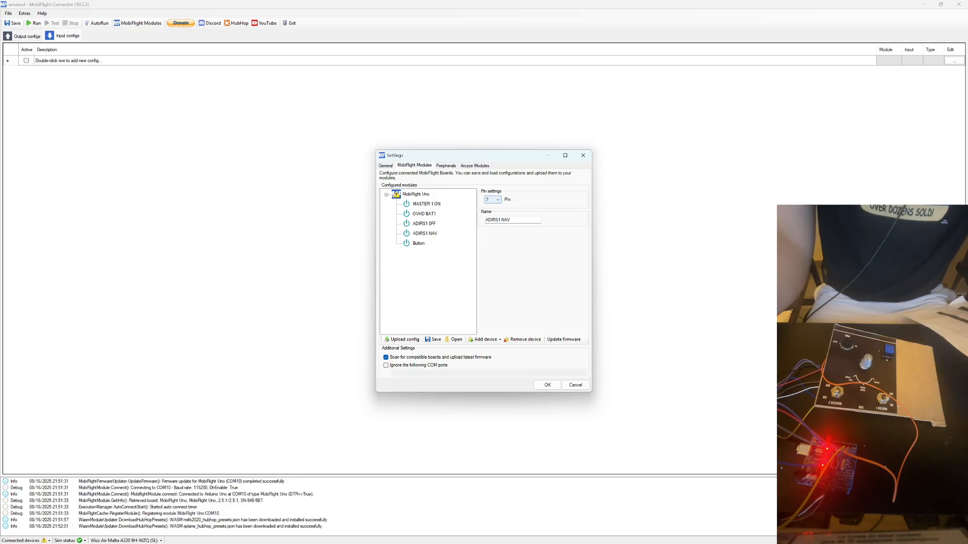
{"action": "left_click", "coordinate": [495, 200]}
{"action": "left_click", "coordinate": [492, 221]}
Add a sixth button device to the MobiFlight Uno.
{"action": "left_click", "coordinate": [408, 196]}
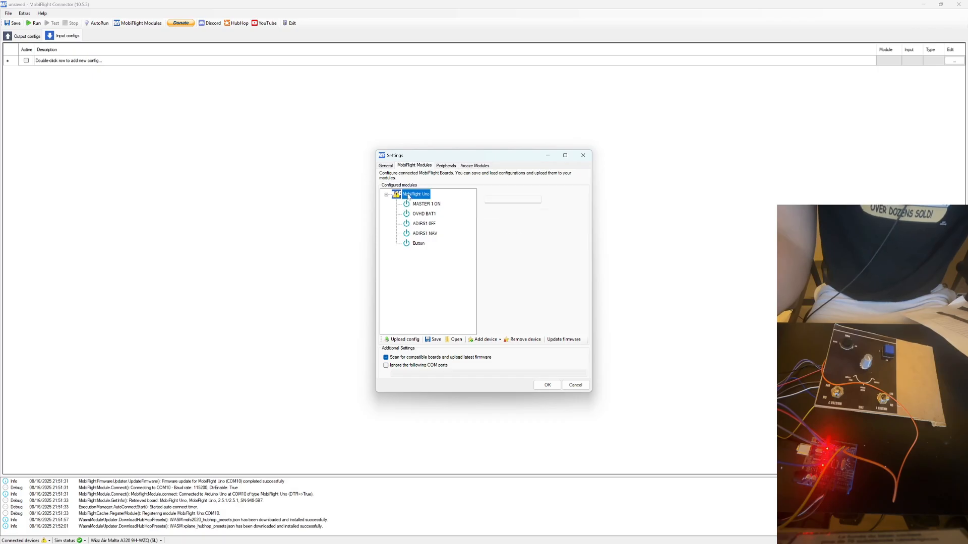
{"action": "right_click", "coordinate": [408, 196]}
{"action": "mouse_move", "coordinate": [443, 199]}
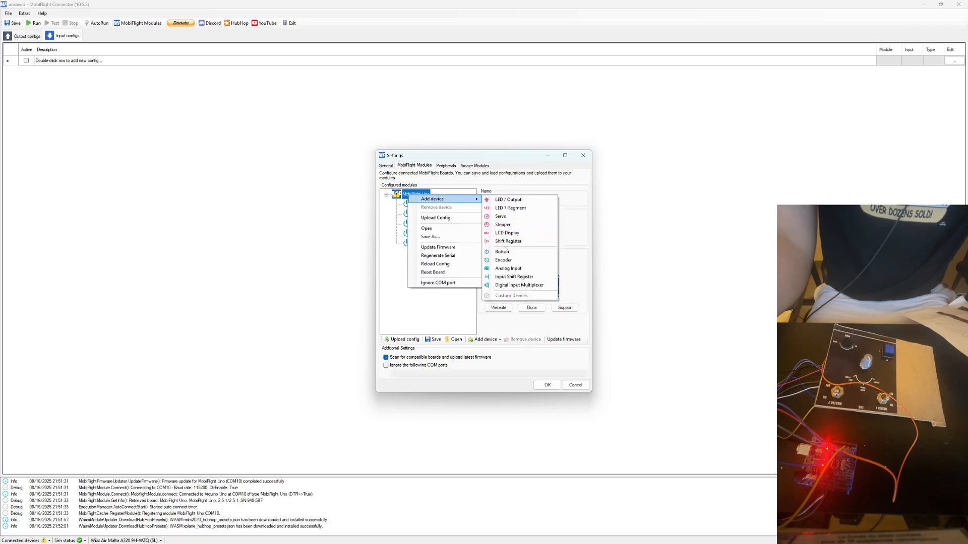
{"action": "left_click", "coordinate": [502, 251]}
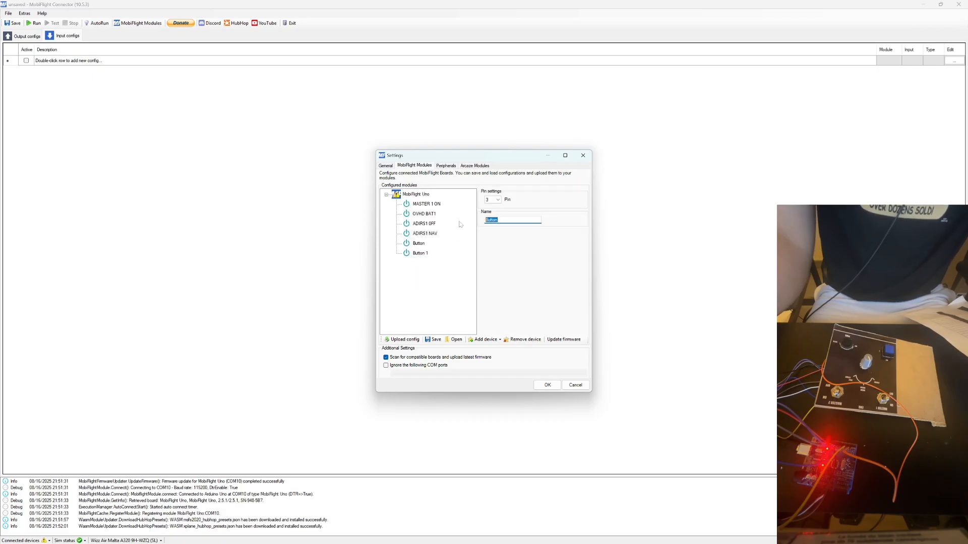
Name the fifth button device ADIRS1 ATT and assign it to pin 7.
{"action": "type", "text": "ADIRS1 A"}
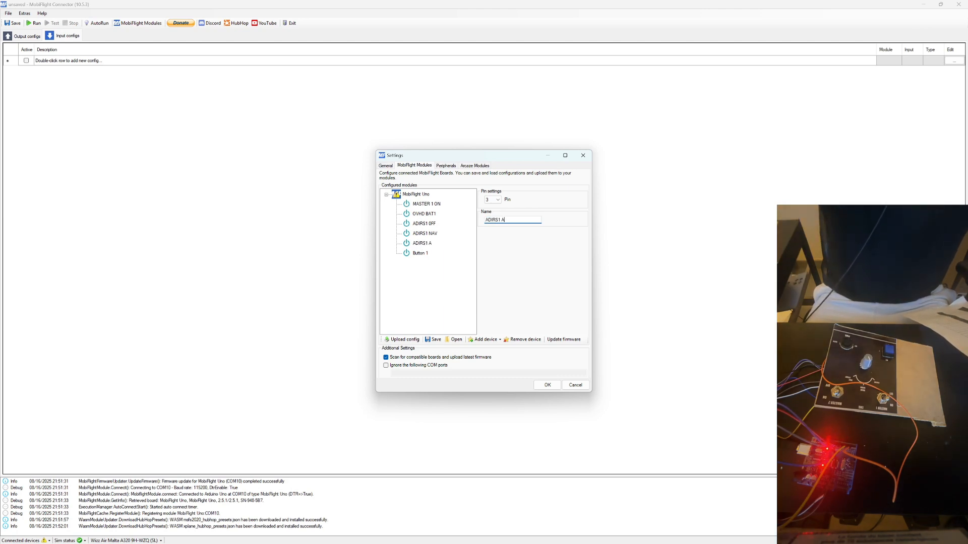
{"action": "type", "text": "TT"}
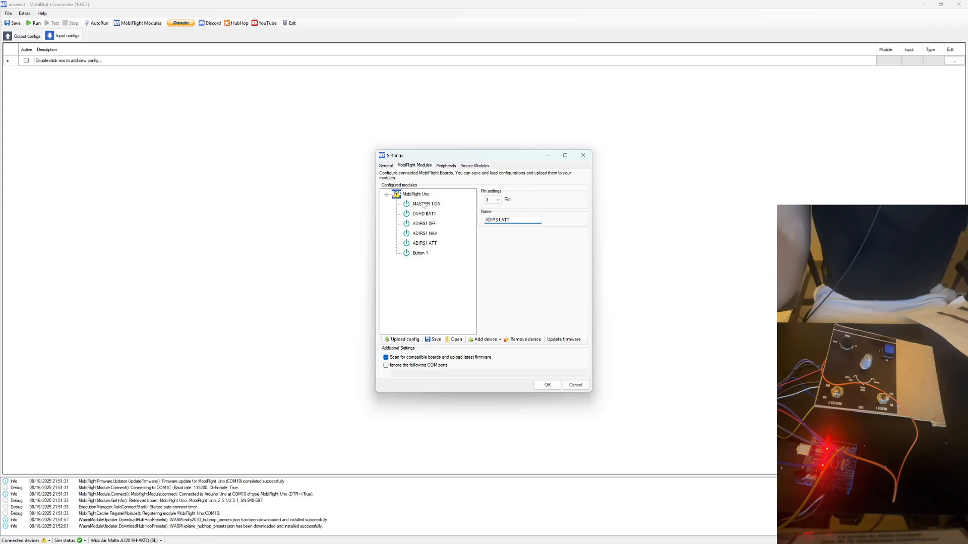
{"action": "left_click", "coordinate": [493, 200]}
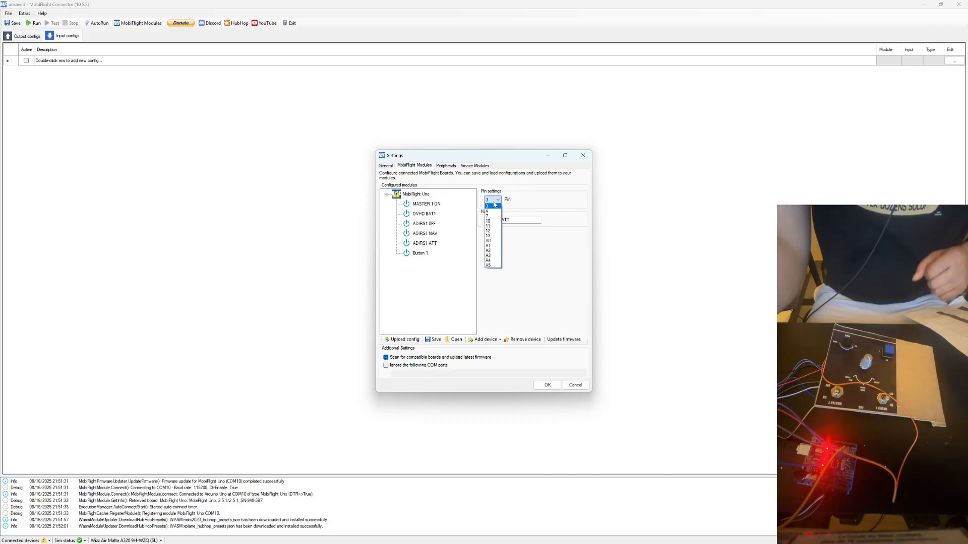
{"action": "left_click", "coordinate": [492, 216]}
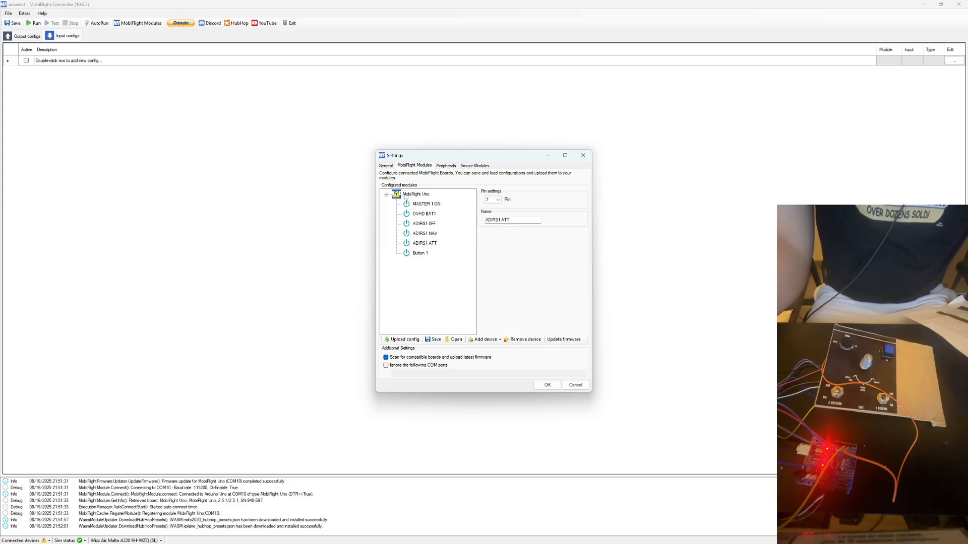
Add a seventh button device to the MobiFlight Uno and check its available pins.
{"action": "right_click", "coordinate": [406, 196]}
{"action": "mouse_move", "coordinate": [439, 199]}
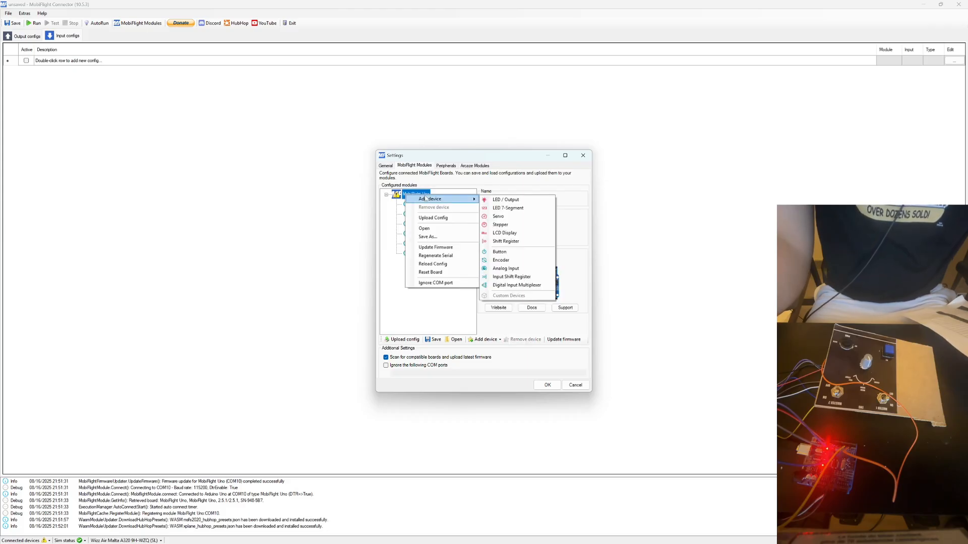
{"action": "left_click", "coordinate": [499, 252]}
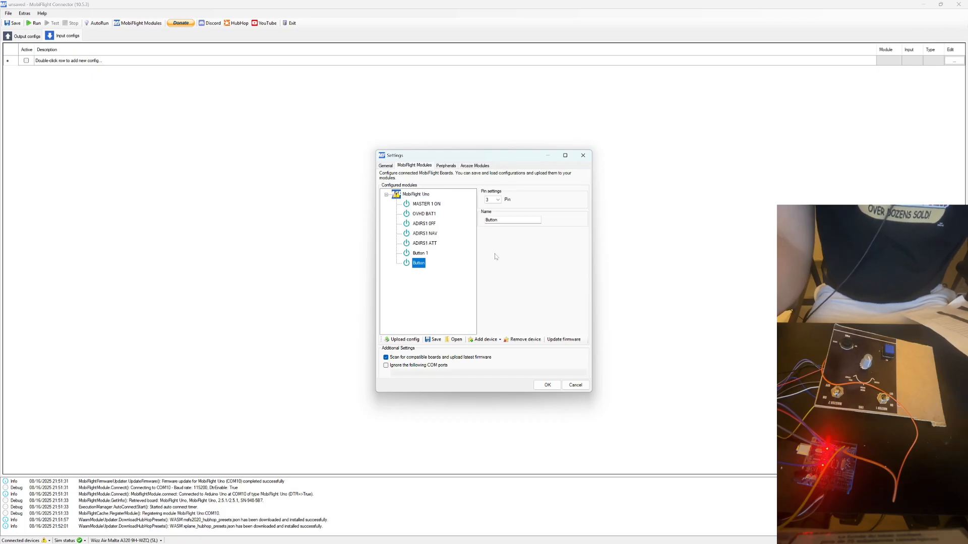
{"action": "left_click", "coordinate": [499, 201]}
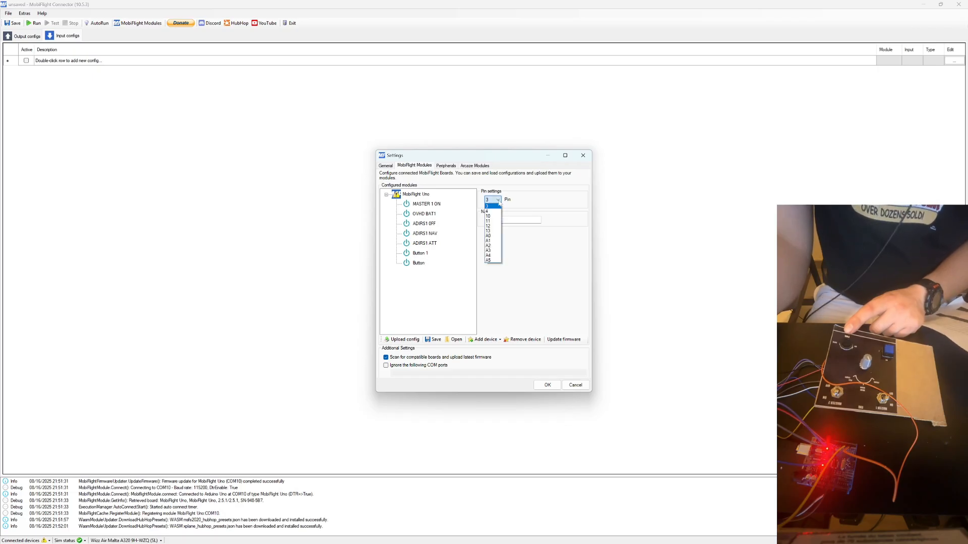
{"action": "left_click", "coordinate": [532, 215]}
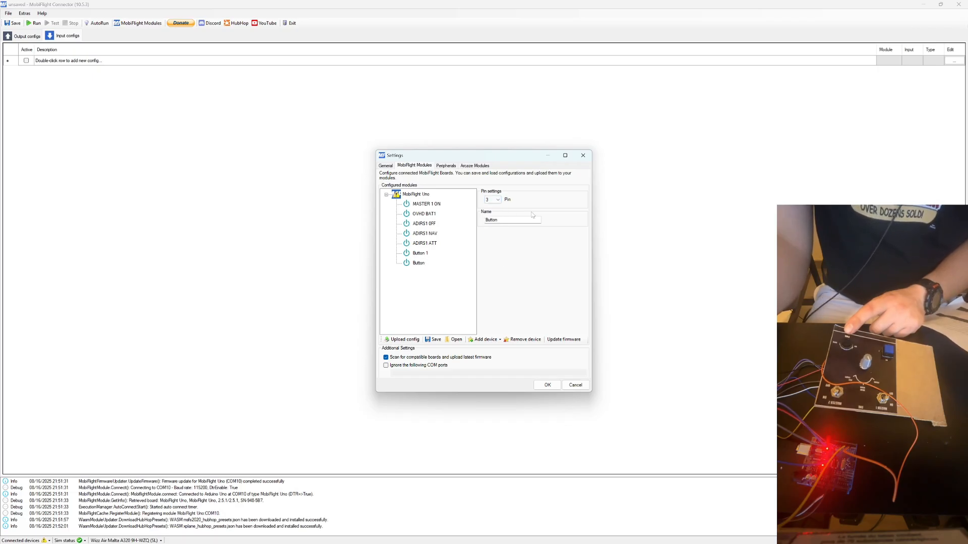
Rename the sixth button device, Button 1, as TO CONFIG.
{"action": "left_click", "coordinate": [421, 253]}
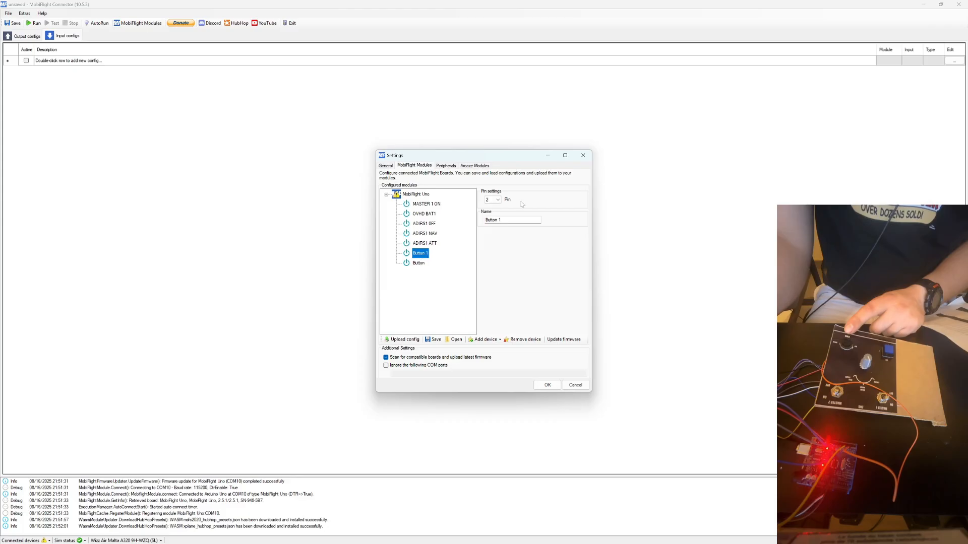
{"action": "key", "text": "Tab"}
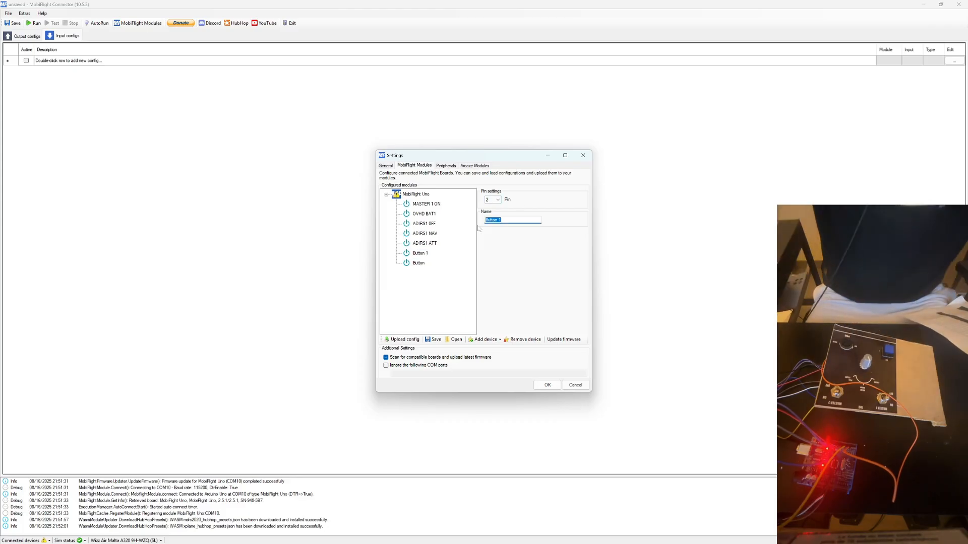
{"action": "type", "text": "TO CO"}
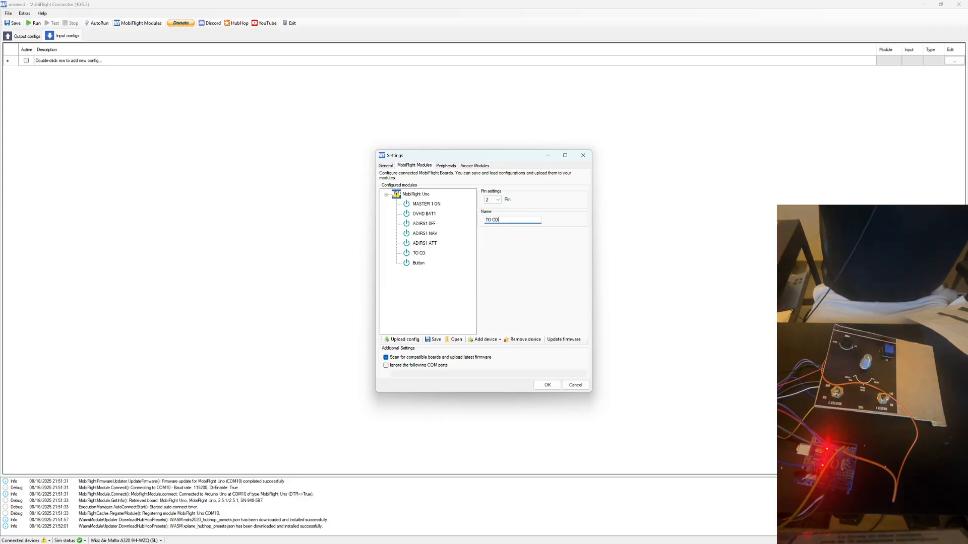
{"action": "type", "text": "NFIG"}
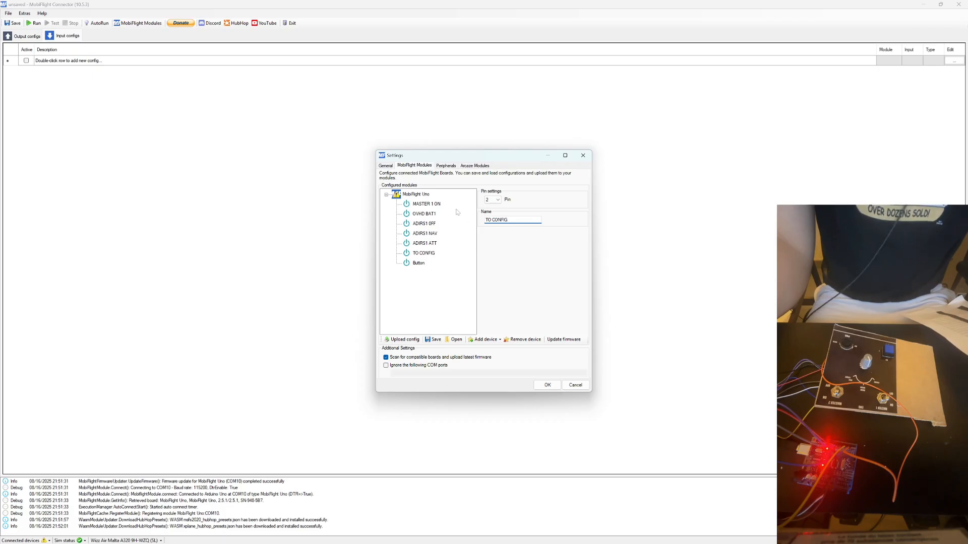
Remove the unnamed spare button device from the MobiFlight Uno.
{"action": "left_click", "coordinate": [416, 263]}
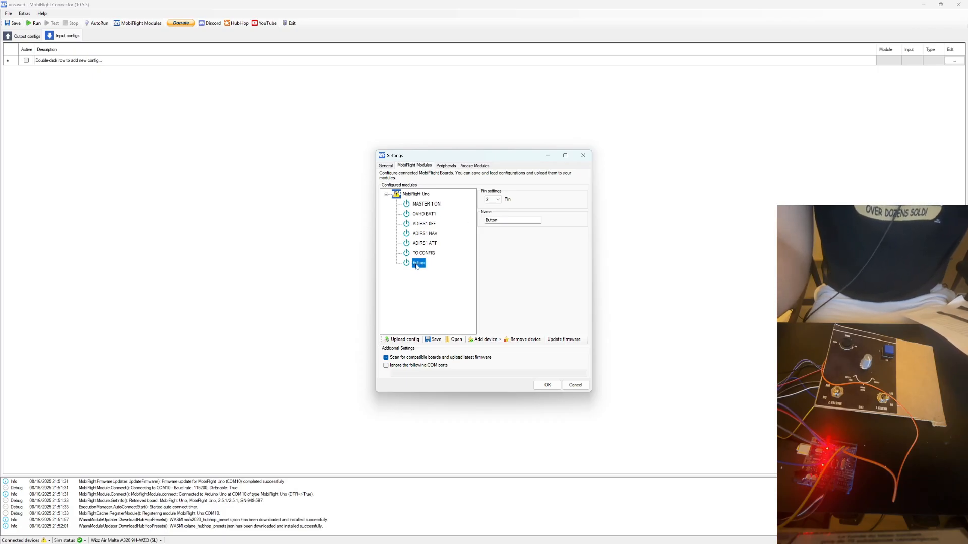
{"action": "right_click", "coordinate": [416, 266]}
{"action": "left_click", "coordinate": [443, 287]}
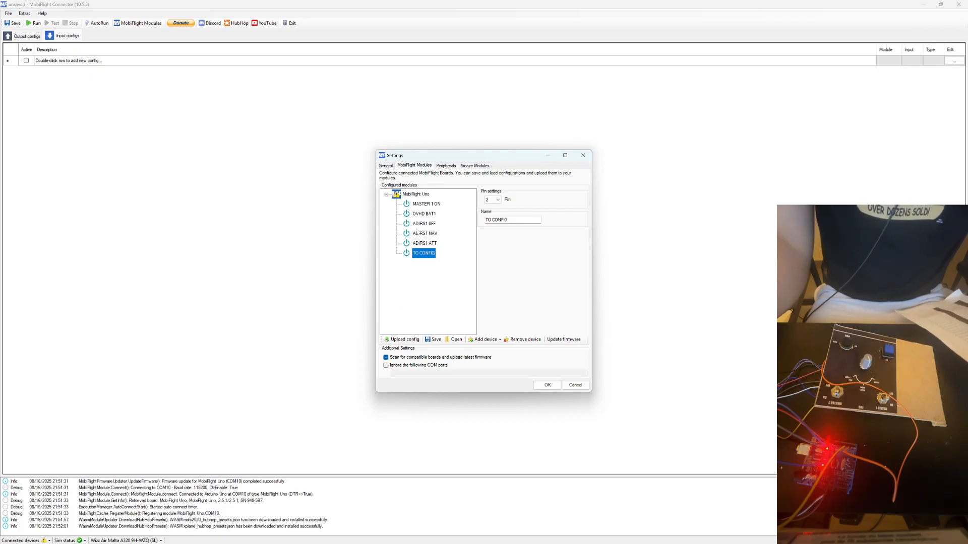
Upload the device configuration to the MobiFlight Uno and close the settings with the changes accepted.
{"action": "left_click", "coordinate": [401, 339]}
{"action": "left_click", "coordinate": [502, 302]}
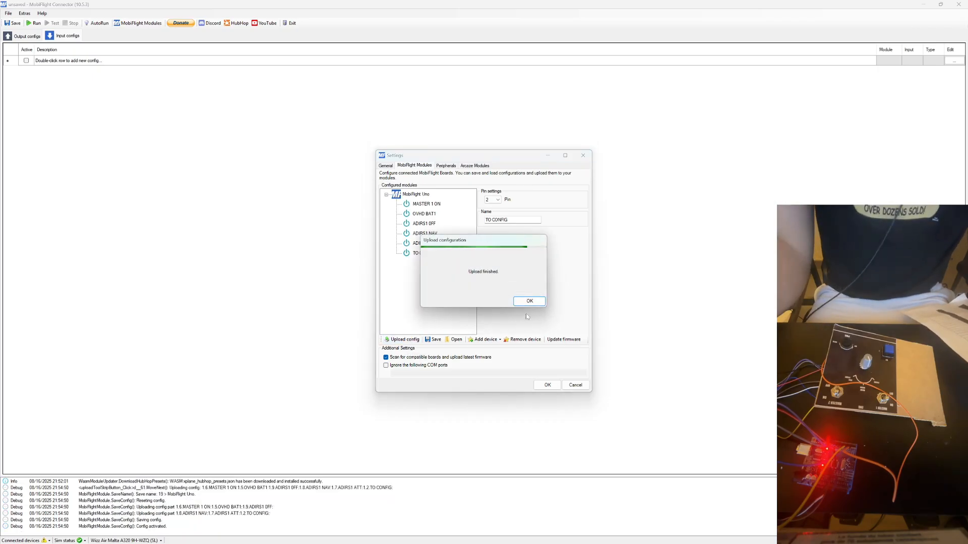
{"action": "left_click", "coordinate": [528, 301]}
{"action": "left_click", "coordinate": [548, 386]}
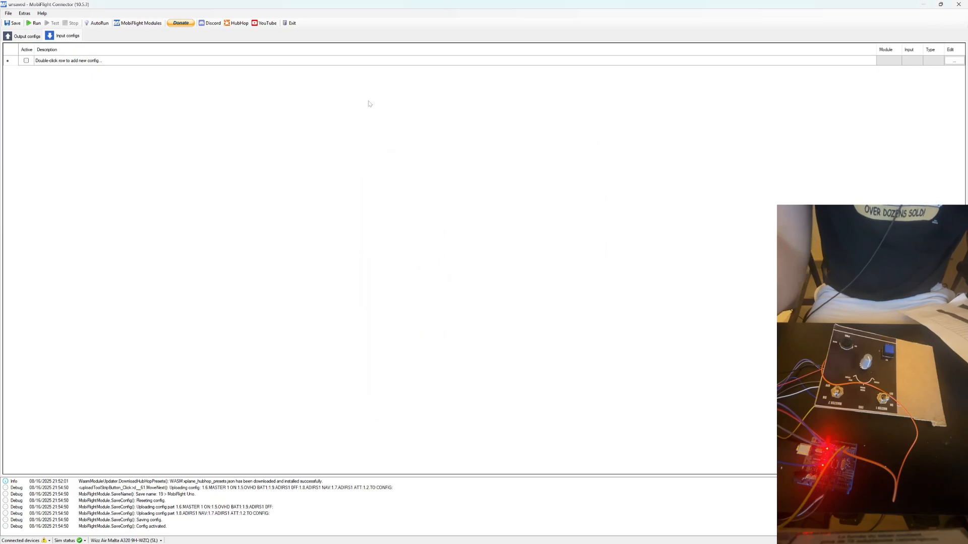
Look at the output configurations list, then return to the input configurations.
{"action": "left_click", "coordinate": [30, 37]}
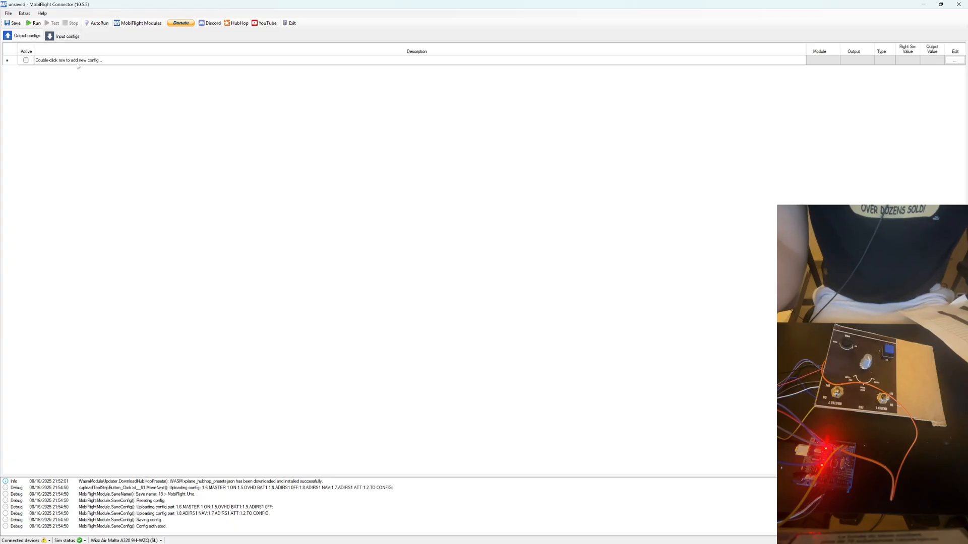
{"action": "left_click", "coordinate": [12, 37]}
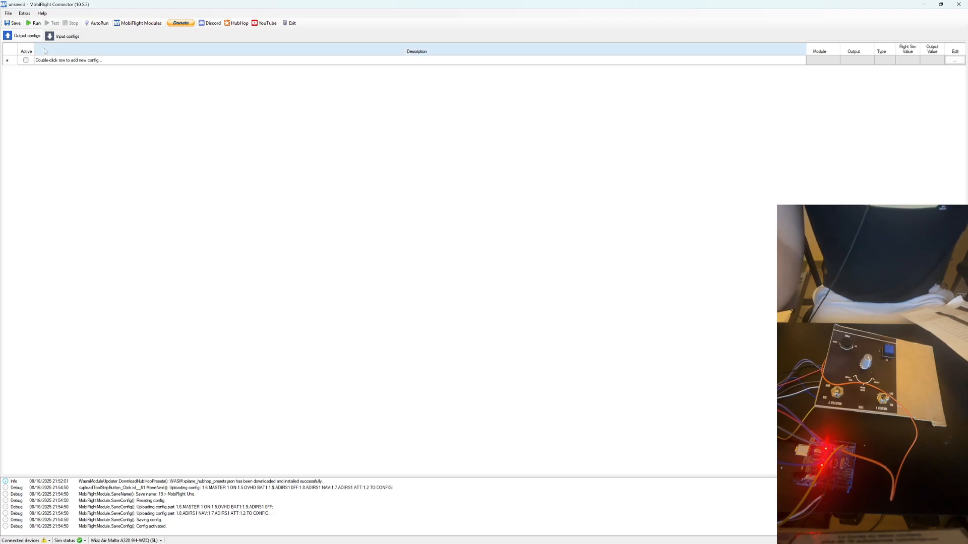
{"action": "left_click", "coordinate": [60, 39]}
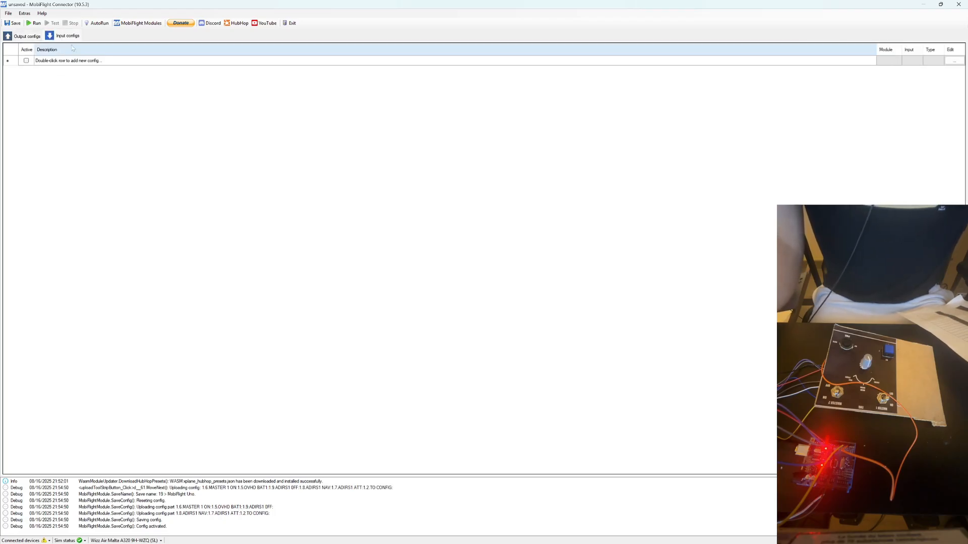
Add an input configuration with the description MASTER1 ON.
{"action": "double_click", "coordinate": [56, 61]}
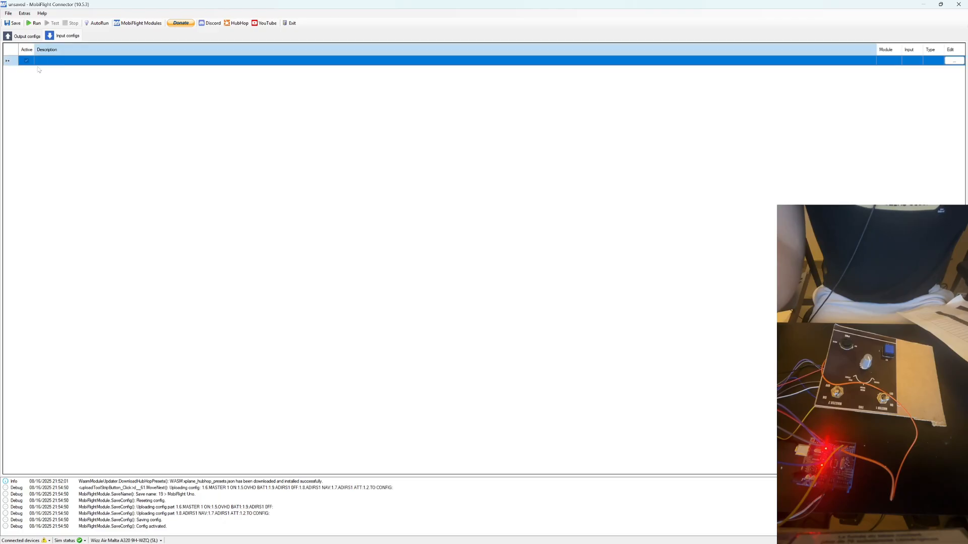
{"action": "left_click", "coordinate": [46, 63]}
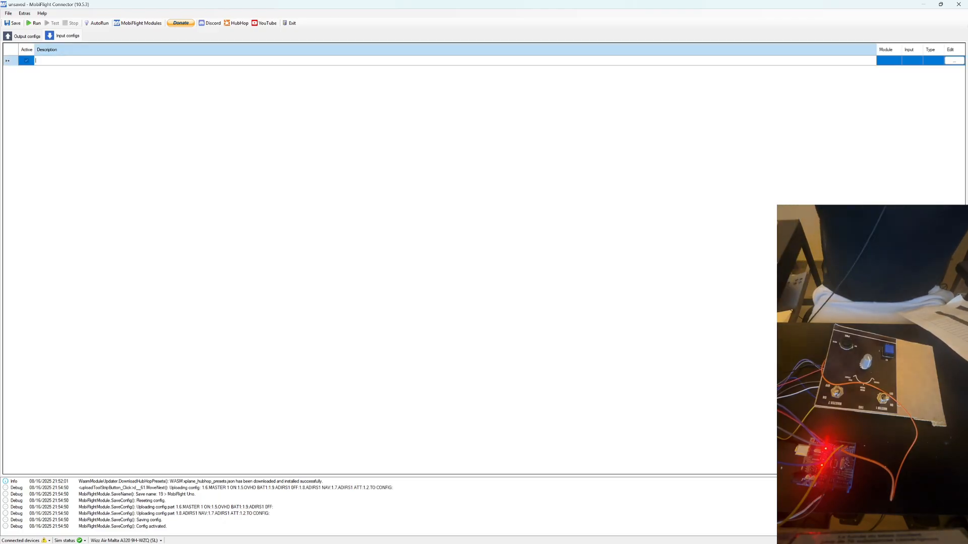
{"action": "type", "text": "MASTER1 ON"}
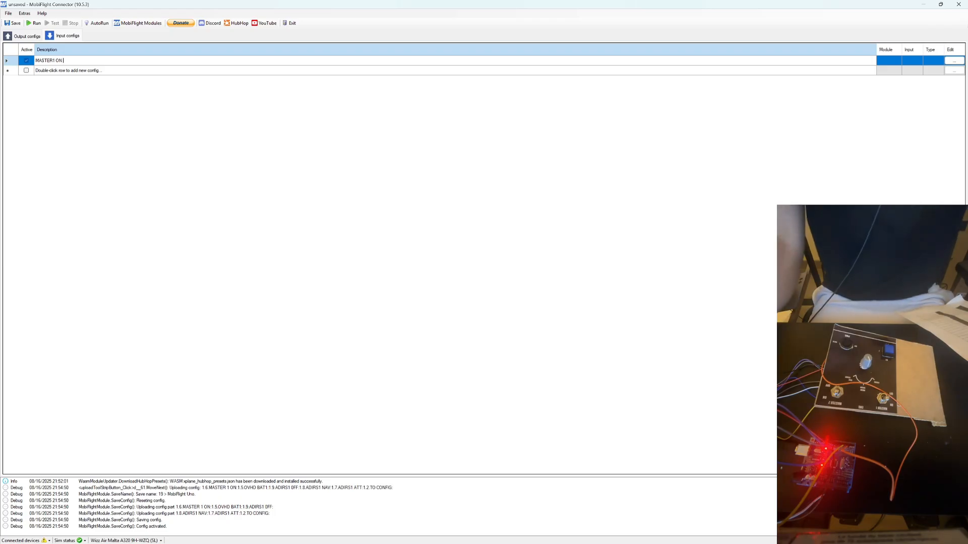
Add a second input configuration with the description OVHD BAT1.
{"action": "left_click", "coordinate": [73, 74]}
{"action": "left_click", "coordinate": [72, 73]}
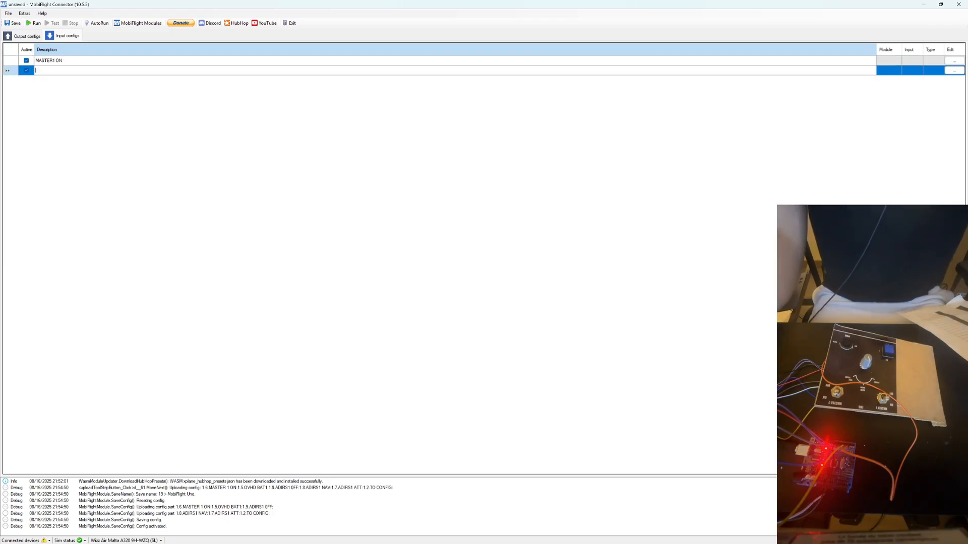
{"action": "type", "text": "BS"}
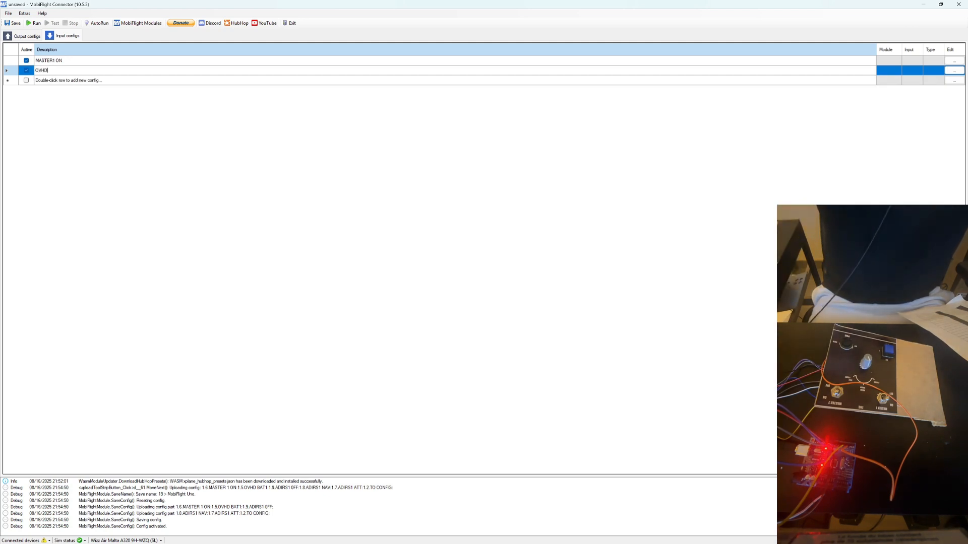
{"action": "type", "text": " BAT1"}
{"action": "key", "text": "Return"}
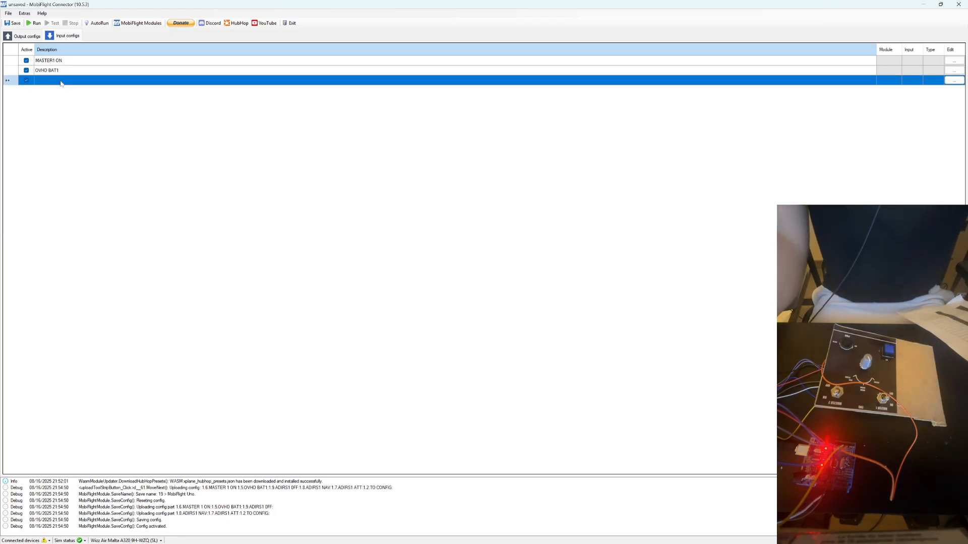
Add a third input configuration with the description ADIR1 OFF.
{"action": "type", "text": "ADI"}
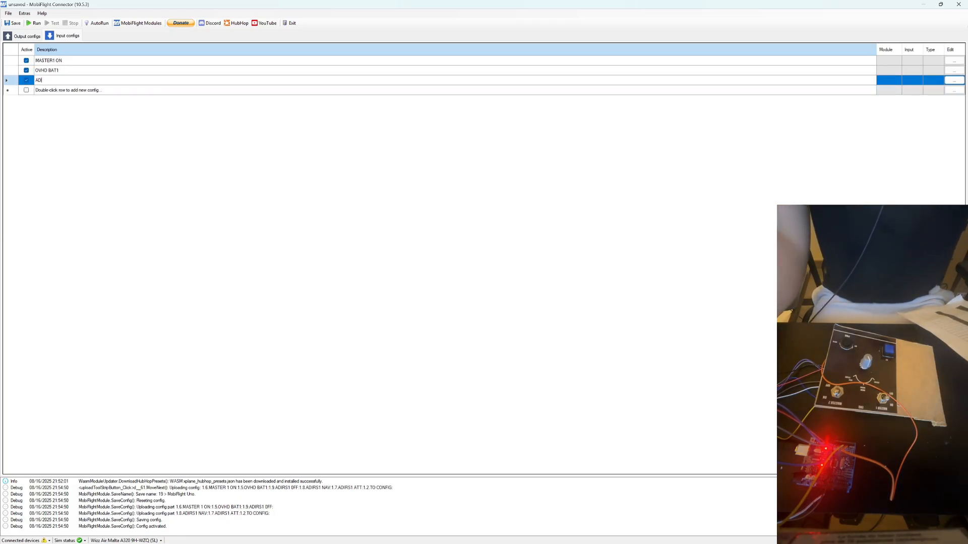
{"action": "type", "text": "R1 OFF"}
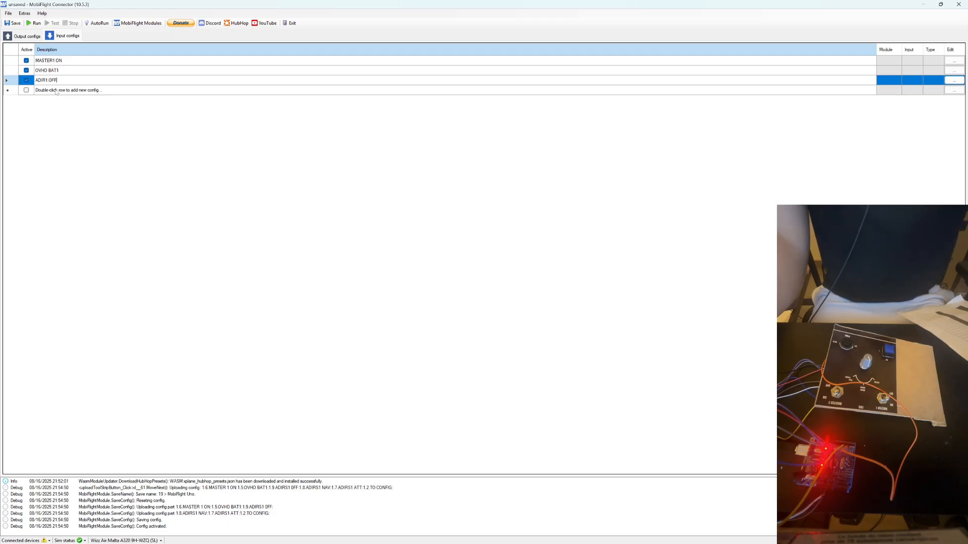
{"action": "key", "text": "Return"}
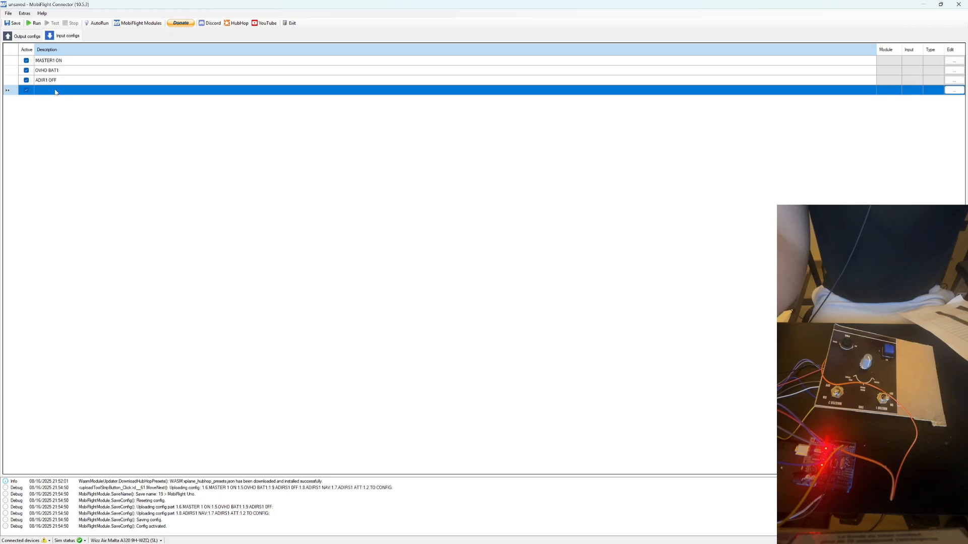
Add a fourth input configuration with the description ADIRS1 NAV.
{"action": "type", "text": "ADI"}
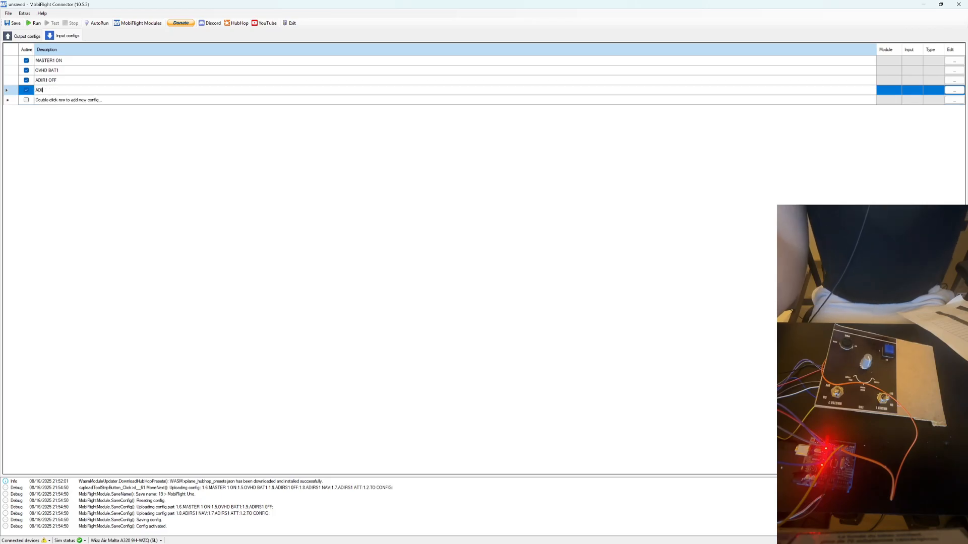
{"action": "type", "text": "RS1 NAV"}
{"action": "key", "text": "Return"}
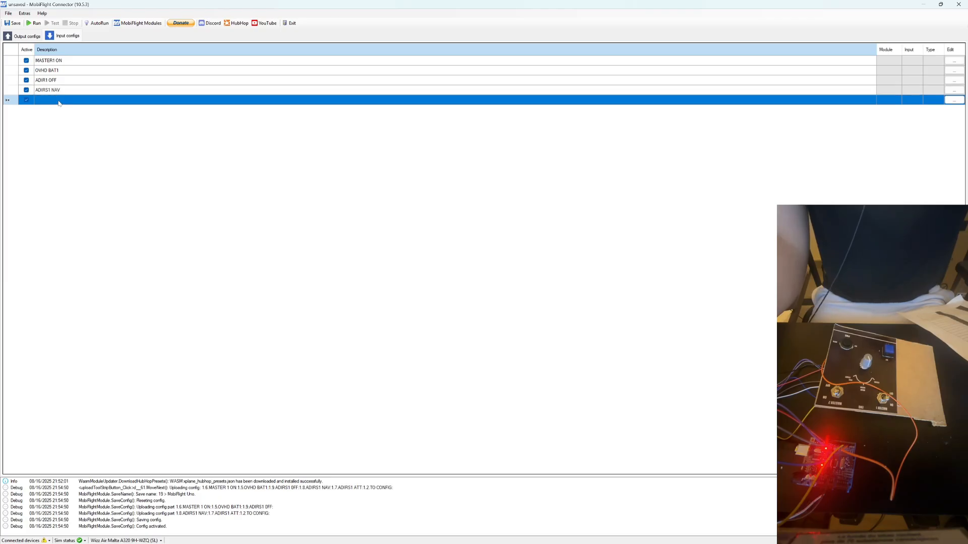
Add a fifth input configuration with the description ADIRS1 ATT.
{"action": "type", "text": "a"}
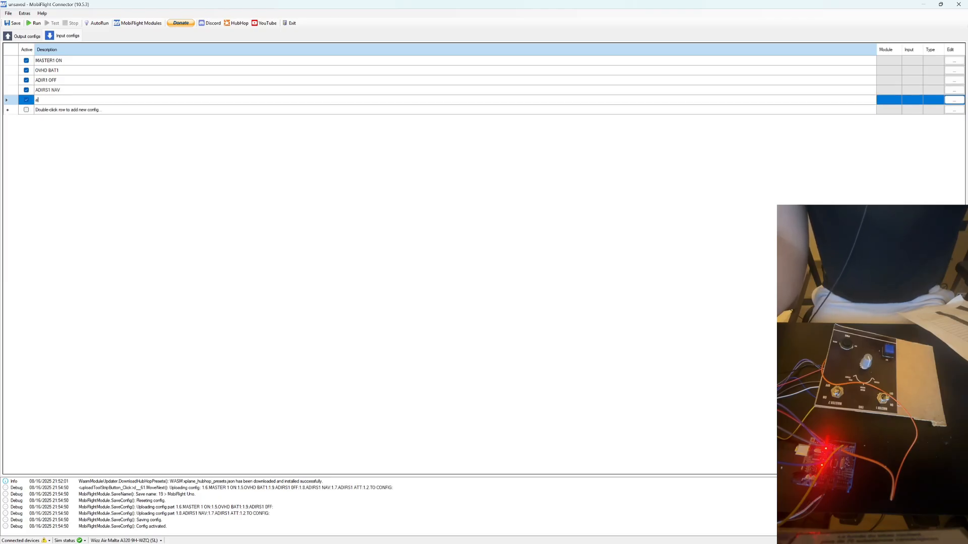
{"action": "type", "text": "dirs"}
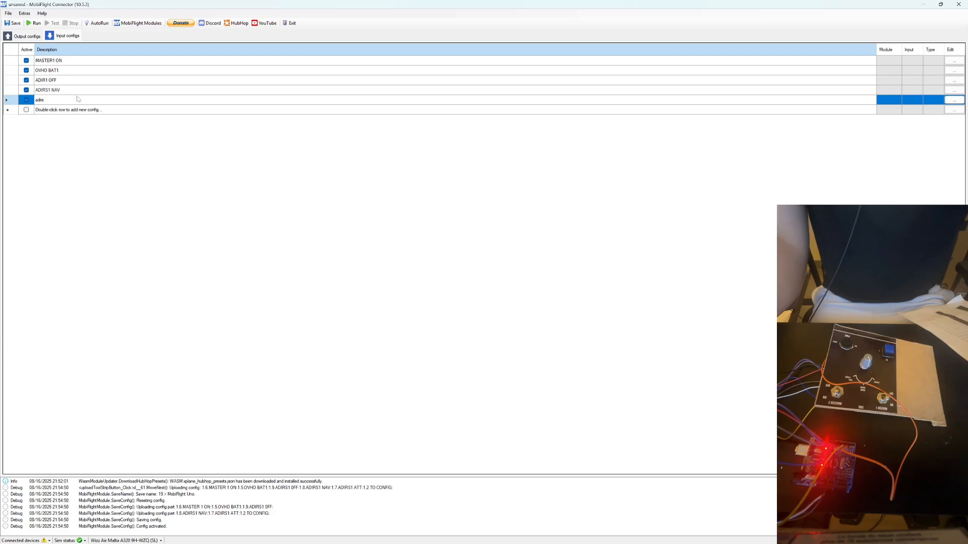
{"action": "type", "text": "ADIRS1 ATT"}
{"action": "key", "text": "Return"}
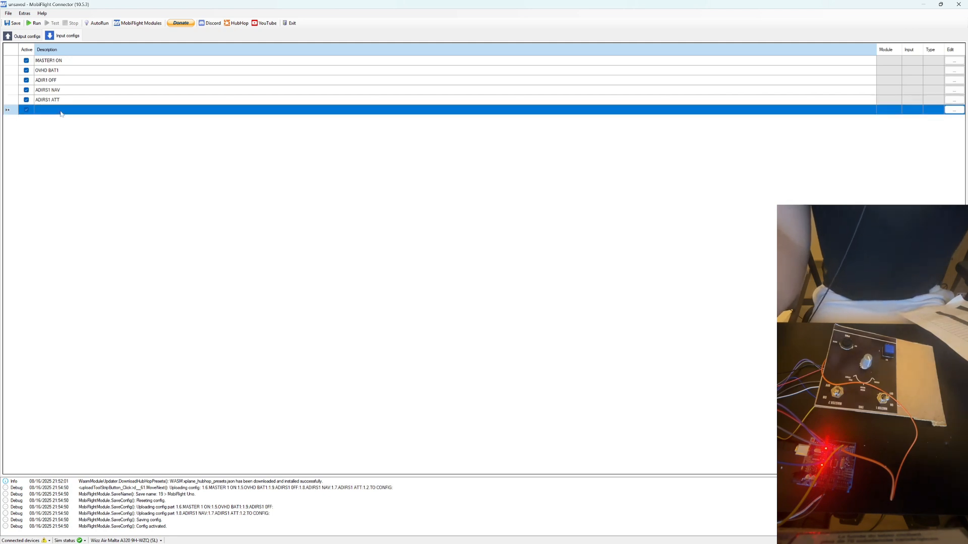
Add a sixth input configuration with the description TO CONFIG.
{"action": "double_click", "coordinate": [39, 109]}
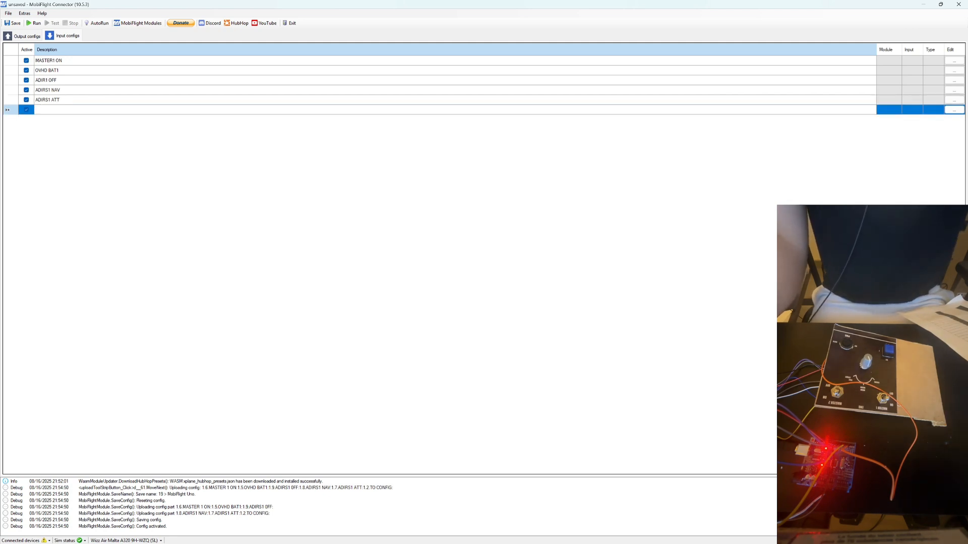
{"action": "type", "text": "TO C"}
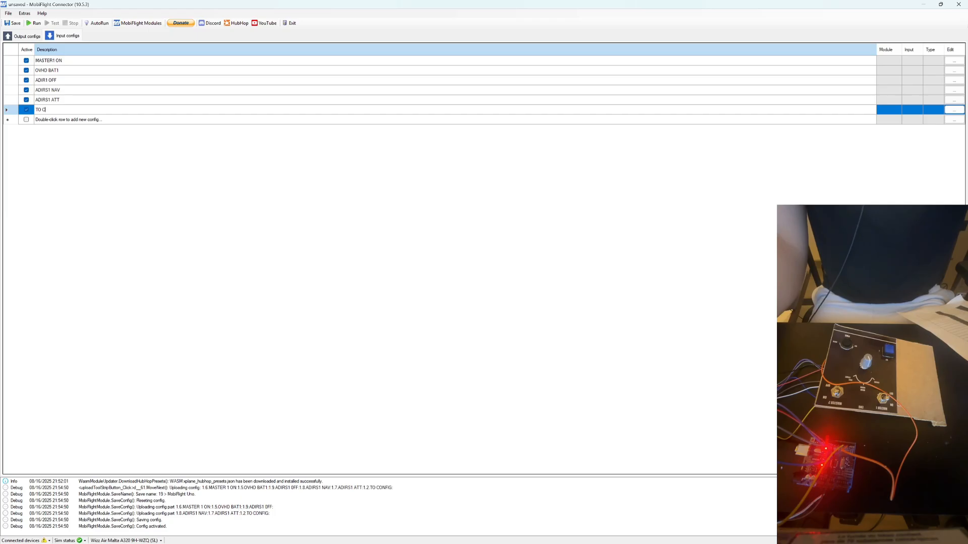
{"action": "type", "text": "ONFI"}
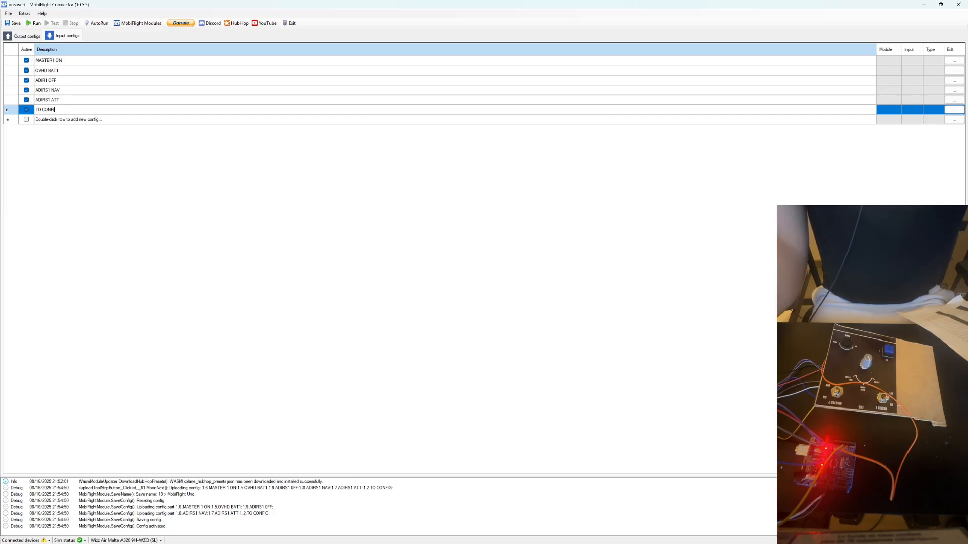
{"action": "type", "text": "G"}
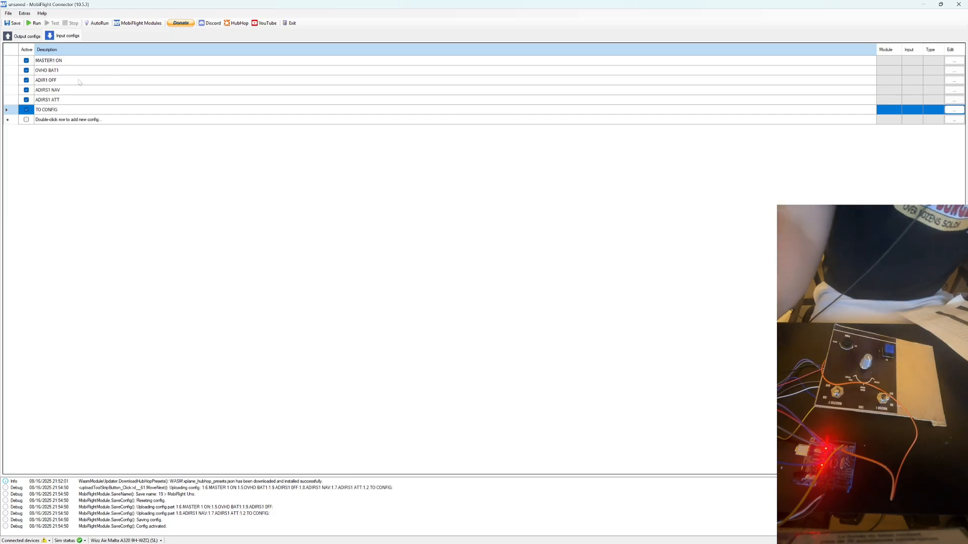
Open the MASTER1 ON configuration and assign it the module MobiFlight Uno (COM10) and the device MASTER 1 ON.
{"action": "left_click", "coordinate": [74, 64]}
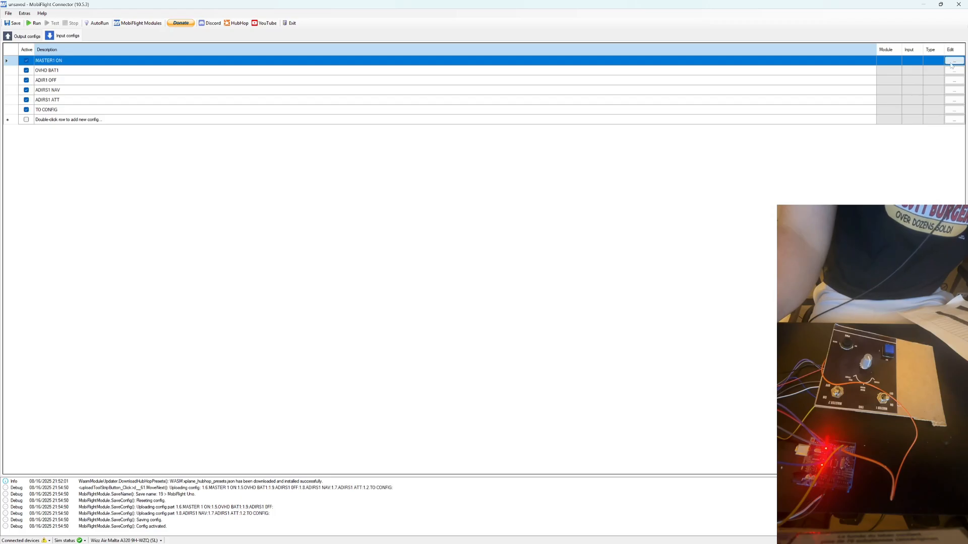
{"action": "left_click", "coordinate": [950, 62]}
{"action": "left_click", "coordinate": [444, 181]}
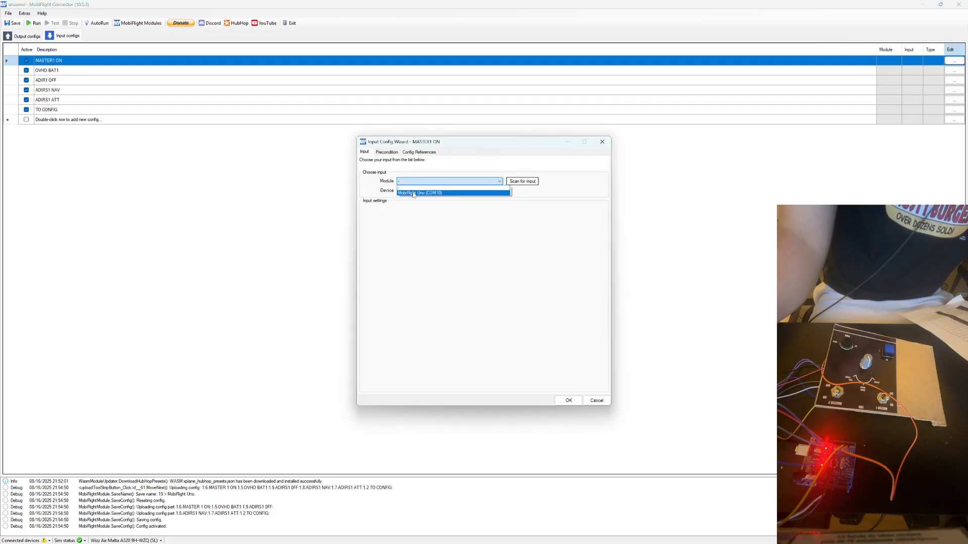
{"action": "left_click", "coordinate": [413, 193]}
{"action": "left_click", "coordinate": [407, 191]}
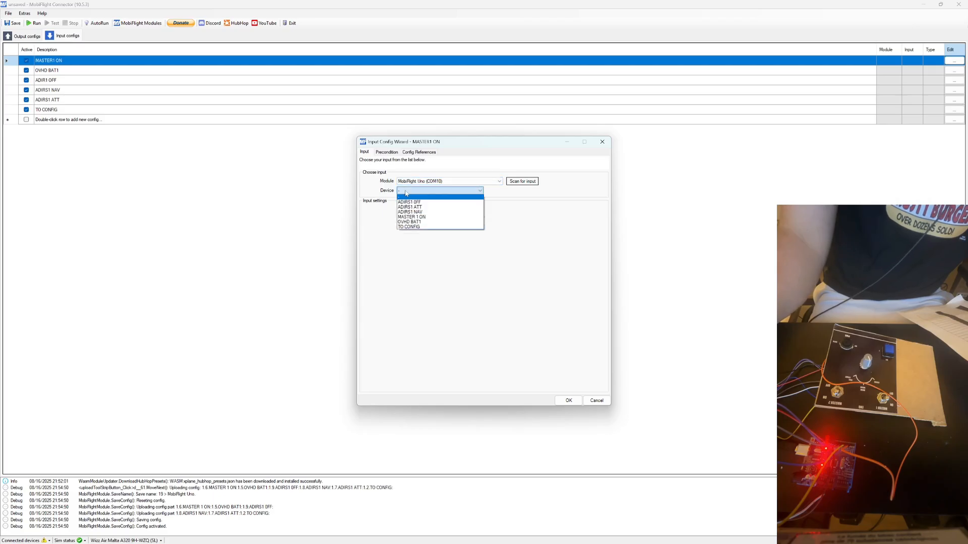
{"action": "left_click", "coordinate": [411, 217]}
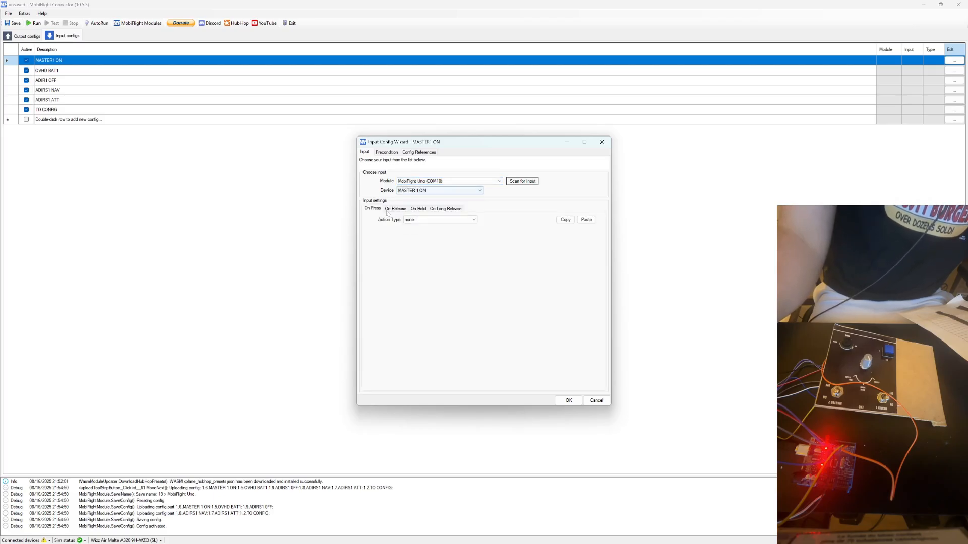
Set the on-press action type to Microsoft Flight Simulator and filter its presets by the vendor FenixSim.
{"action": "left_click", "coordinate": [418, 220]}
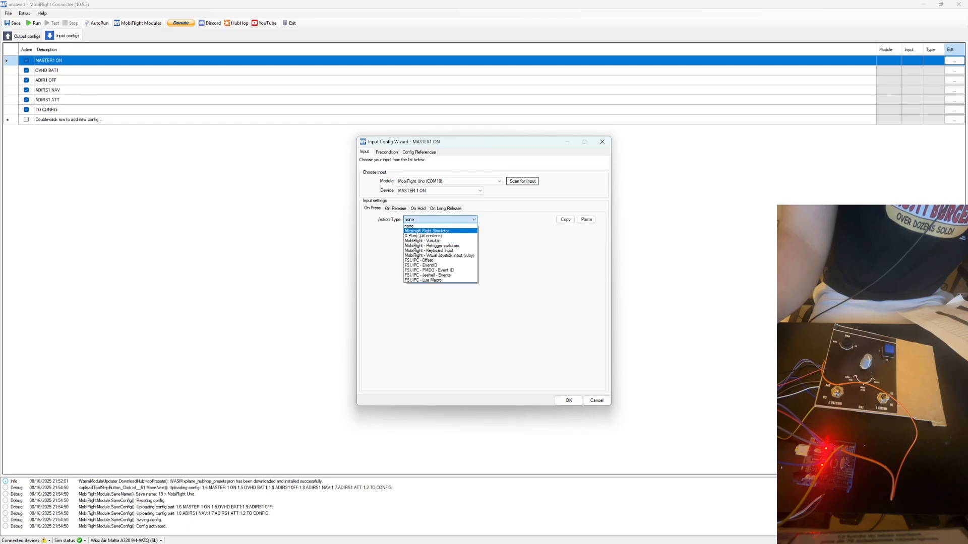
{"action": "left_click", "coordinate": [417, 231]}
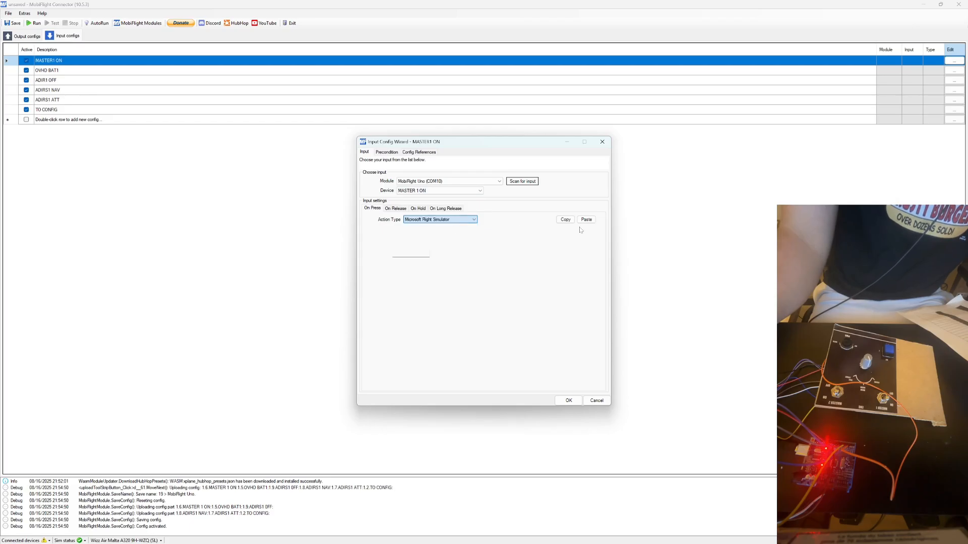
{"action": "left_click", "coordinate": [454, 253]}
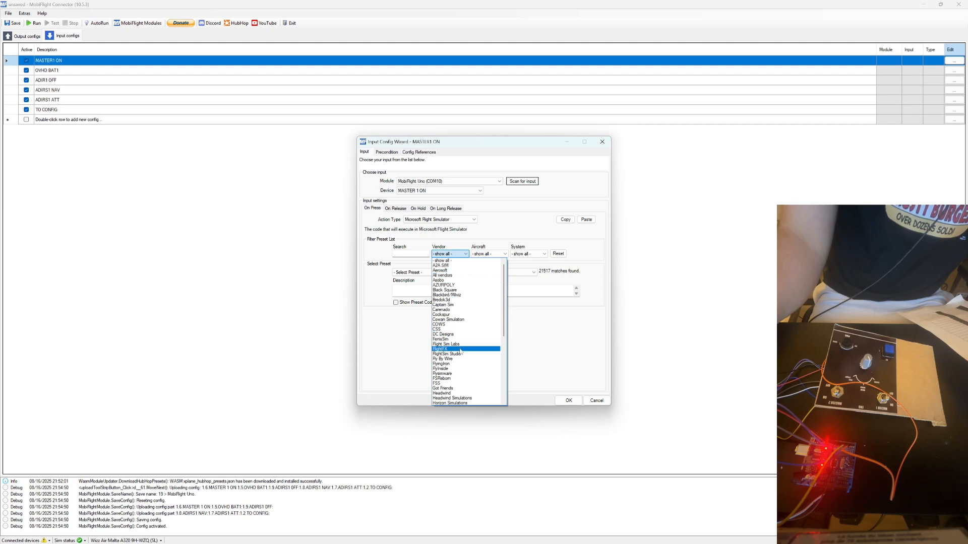
{"action": "scroll", "coordinate": [460, 352], "scroll_direction": "down", "scroll_amount": 9}
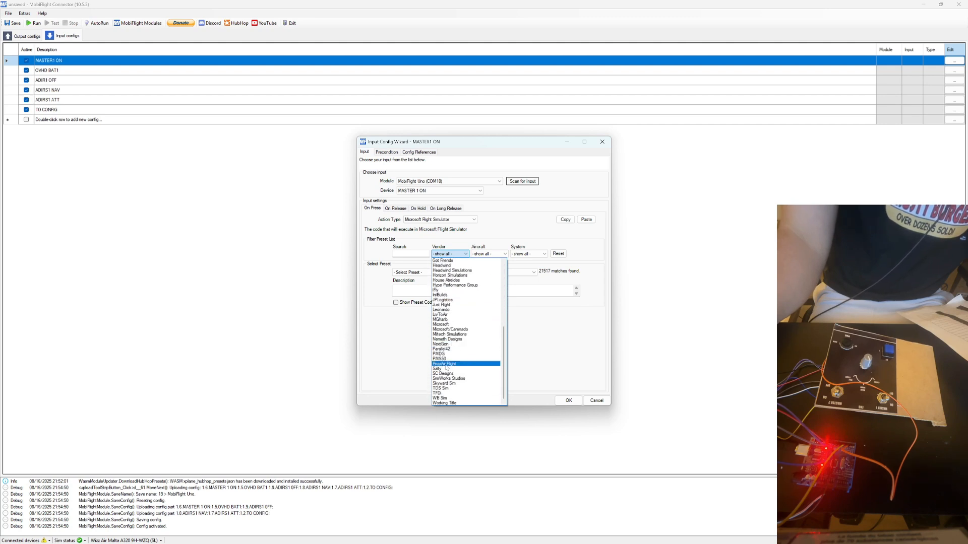
{"action": "scroll", "coordinate": [450, 333], "scroll_direction": "up", "scroll_amount": 9}
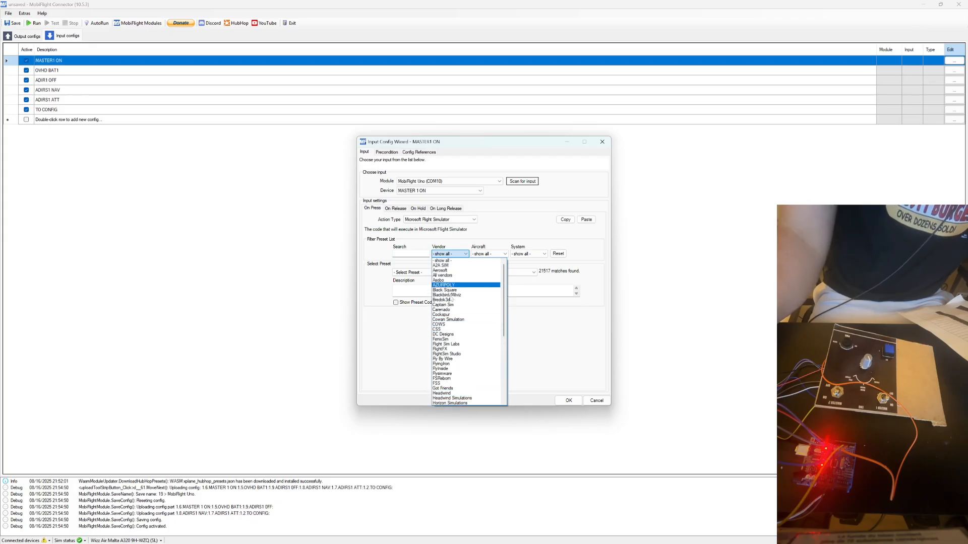
{"action": "left_click", "coordinate": [445, 340]}
Filter the on-press presets to aircraft A320 and system Engines, and choose FNX320 Throttle engine 1 Master Switch ON.
{"action": "left_click", "coordinate": [488, 253]}
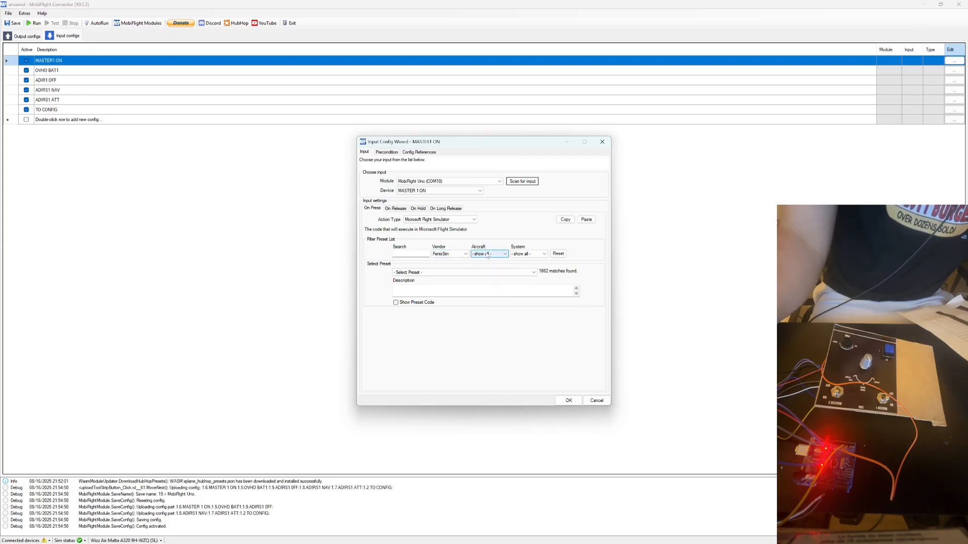
{"action": "left_click", "coordinate": [482, 266]}
{"action": "left_click", "coordinate": [538, 254]}
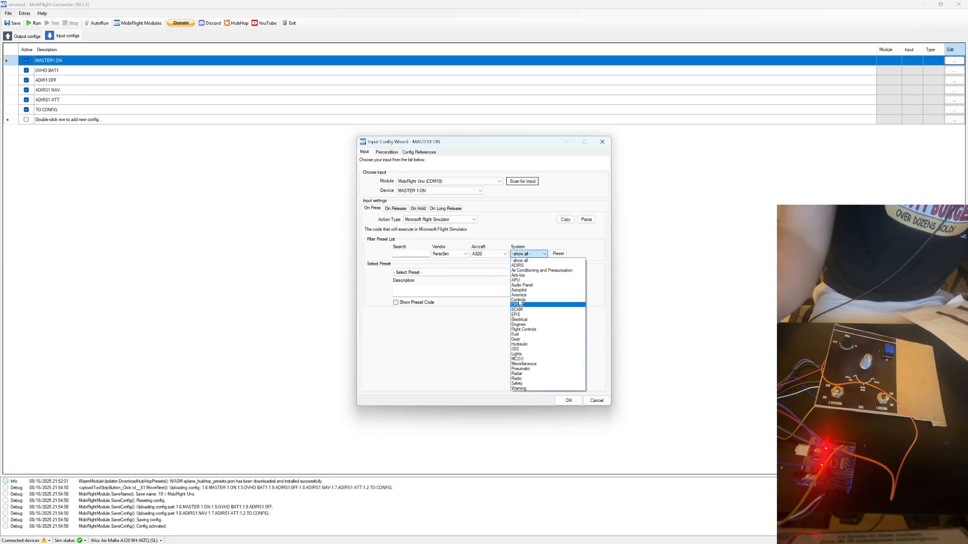
{"action": "left_click", "coordinate": [517, 325]}
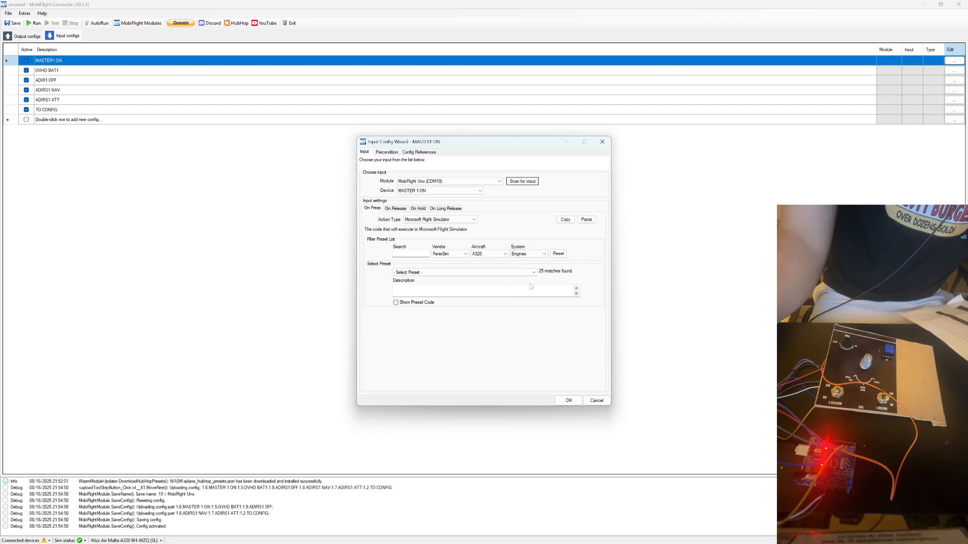
{"action": "left_click", "coordinate": [474, 273]}
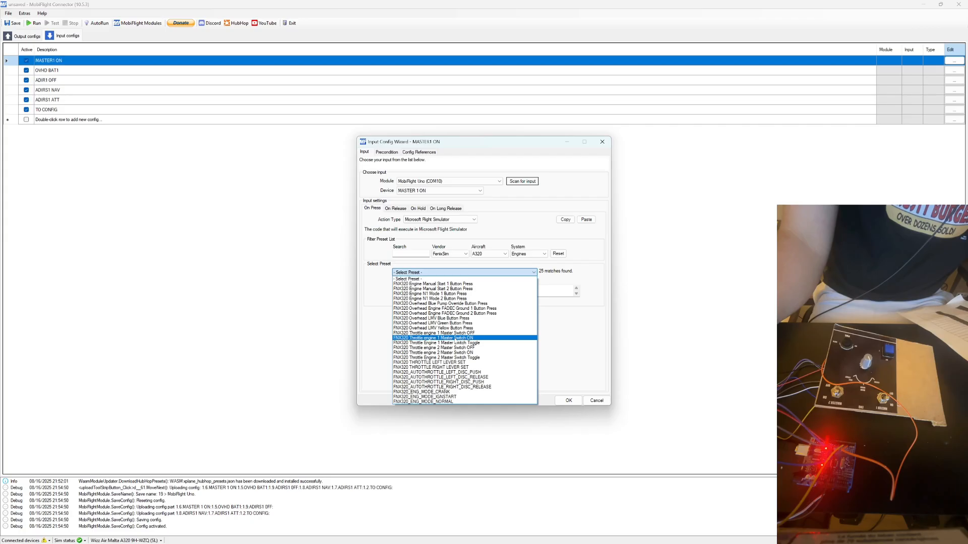
{"action": "left_click", "coordinate": [455, 338]}
Copy the on-press action to on-release and change its preset to FNX320 Throttle engine 1 Master Switch OFF.
{"action": "left_click", "coordinate": [397, 210]}
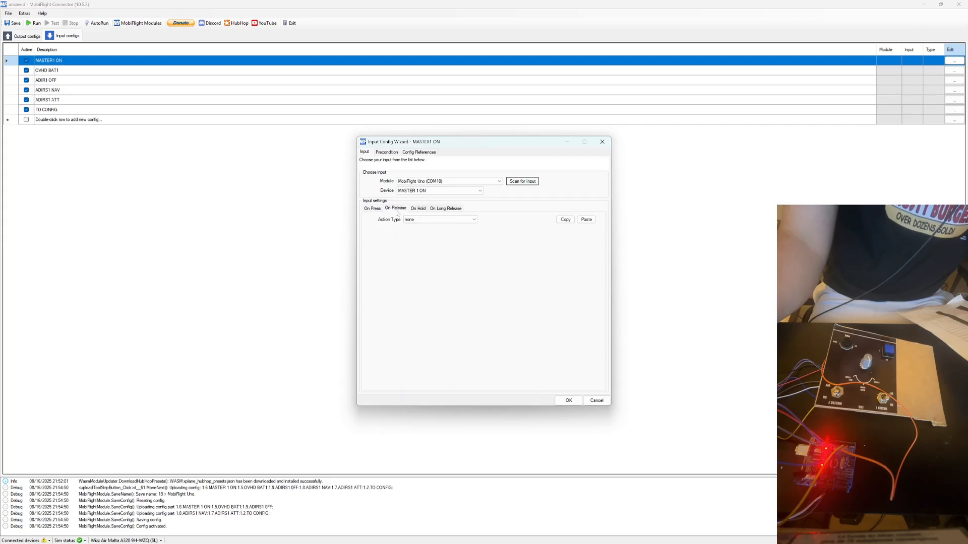
{"action": "left_click", "coordinate": [376, 209]}
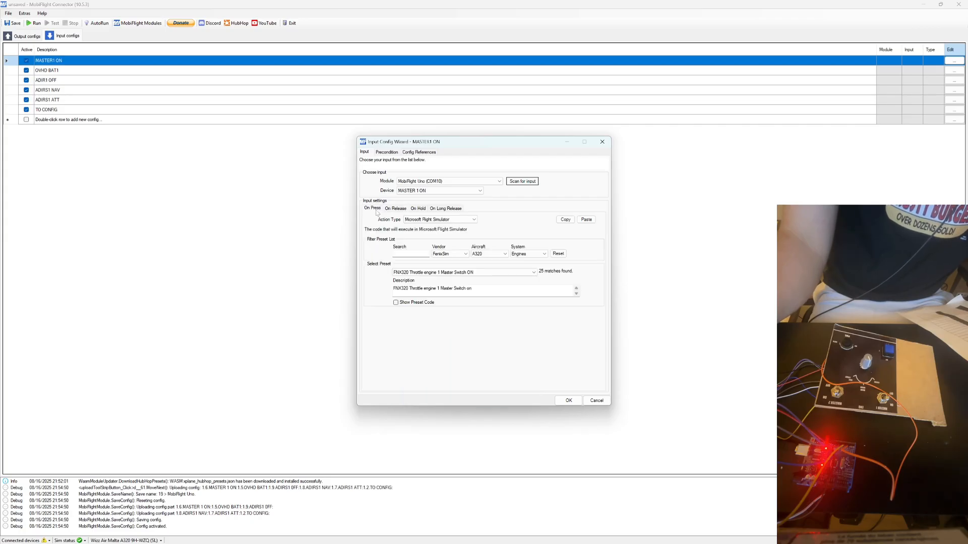
{"action": "left_click", "coordinate": [570, 222]}
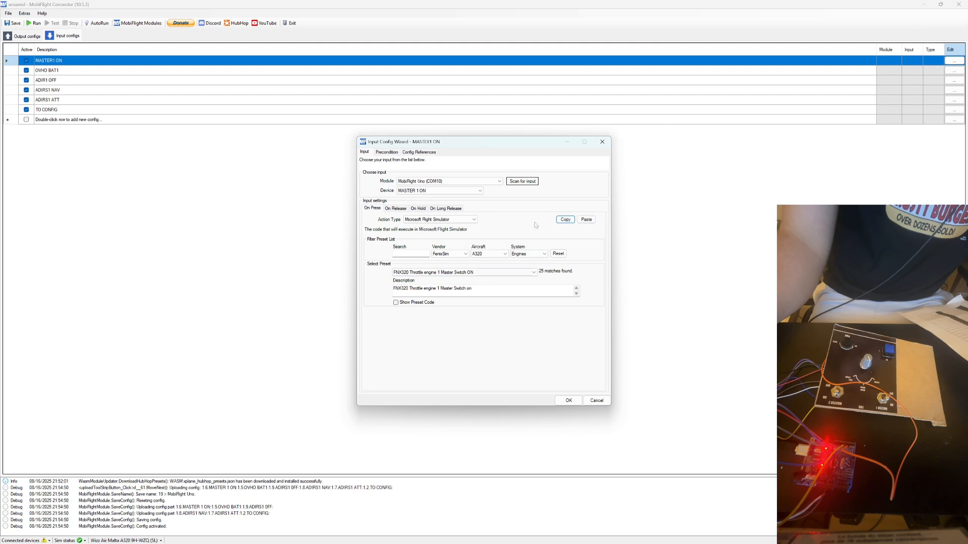
{"action": "left_click", "coordinate": [396, 209]}
{"action": "left_click", "coordinate": [586, 220]}
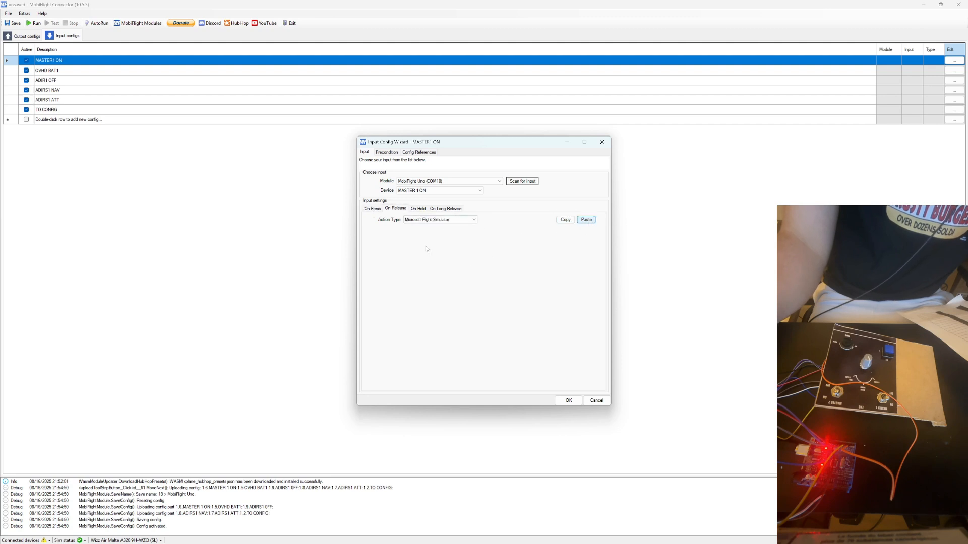
{"action": "left_click", "coordinate": [451, 272]}
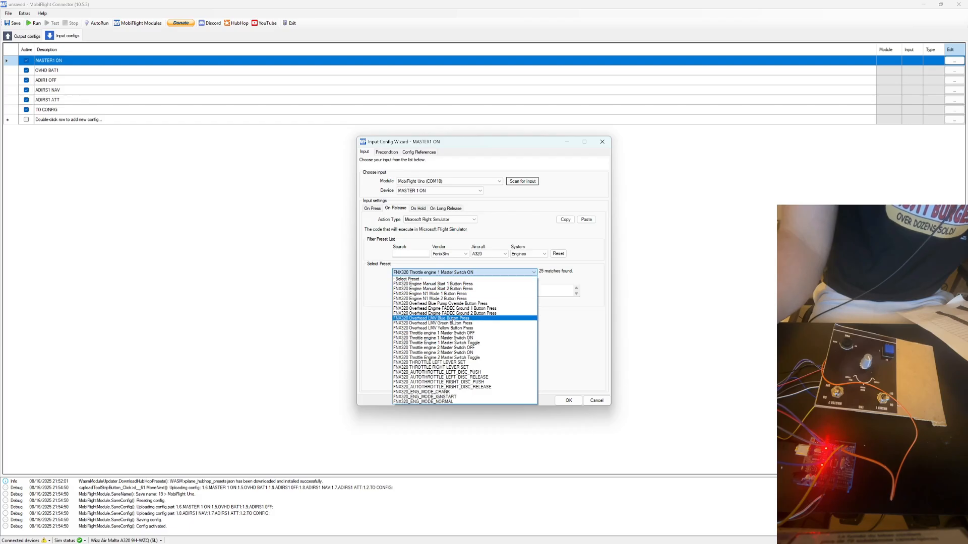
{"action": "left_click", "coordinate": [462, 334]}
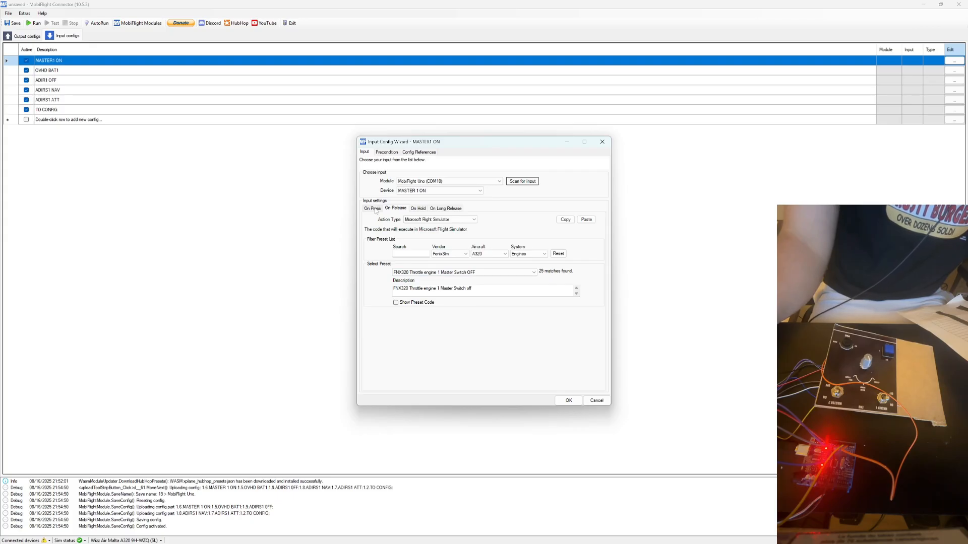
Review the press, release and hold actions of the MASTER1 ON configuration and accept its settings.
{"action": "left_click", "coordinate": [373, 209]}
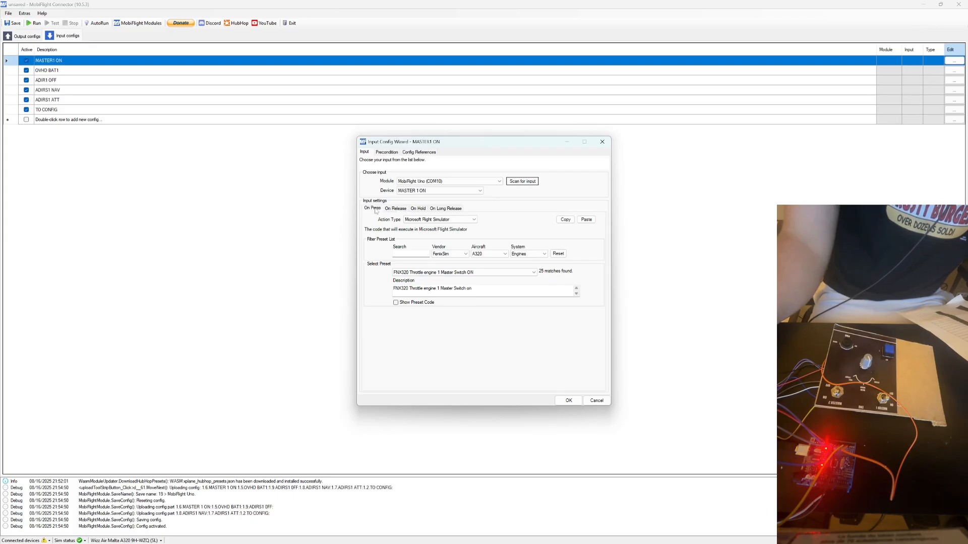
{"action": "left_click", "coordinate": [418, 209]}
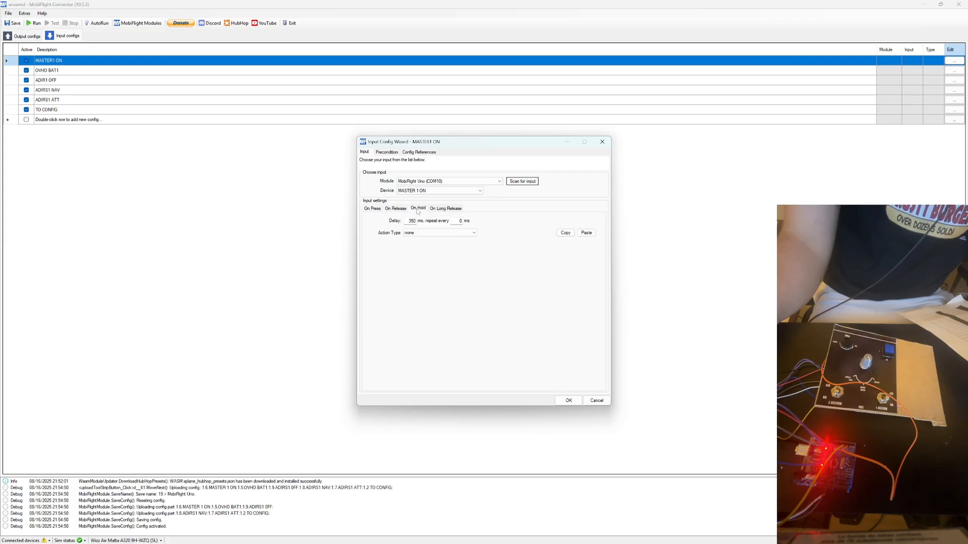
{"action": "left_click", "coordinate": [371, 210]}
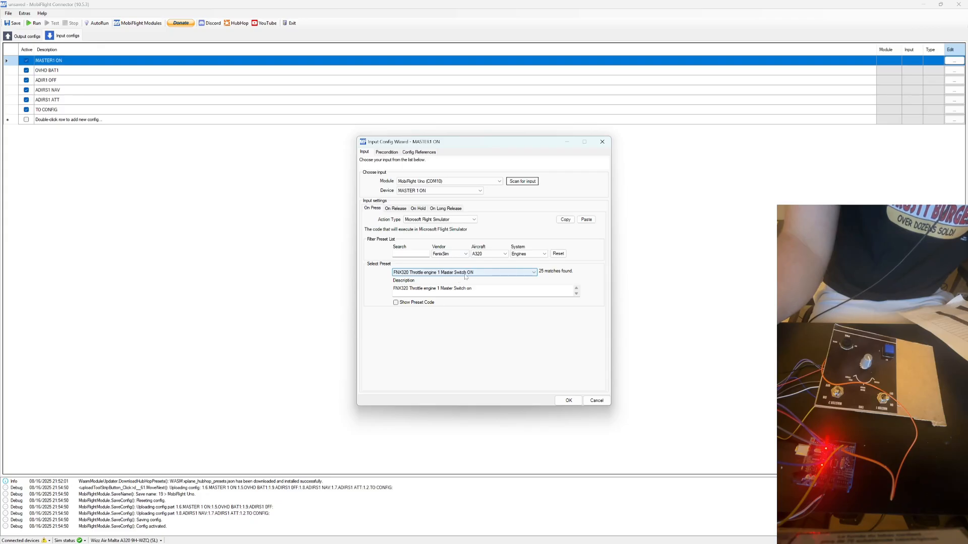
{"action": "left_click", "coordinate": [395, 209]}
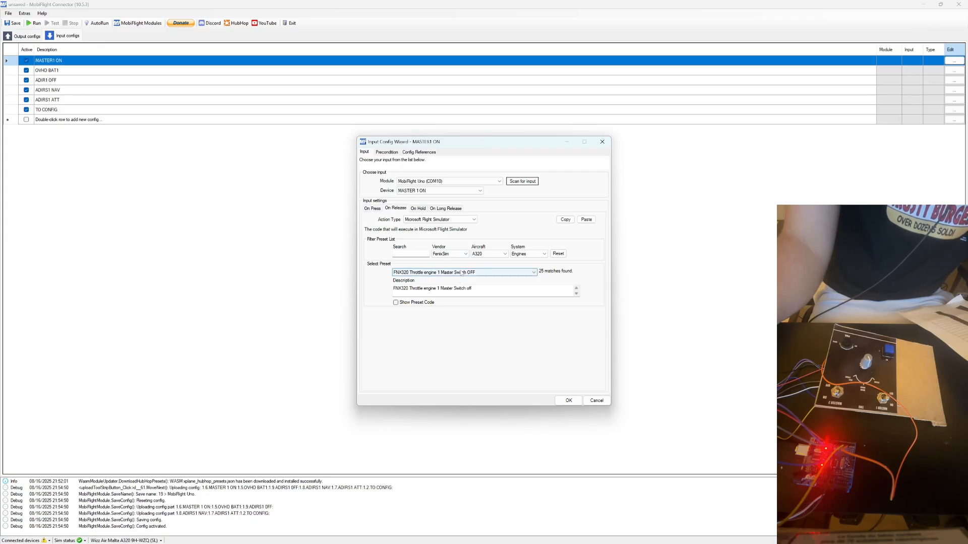
{"action": "left_click", "coordinate": [564, 400]}
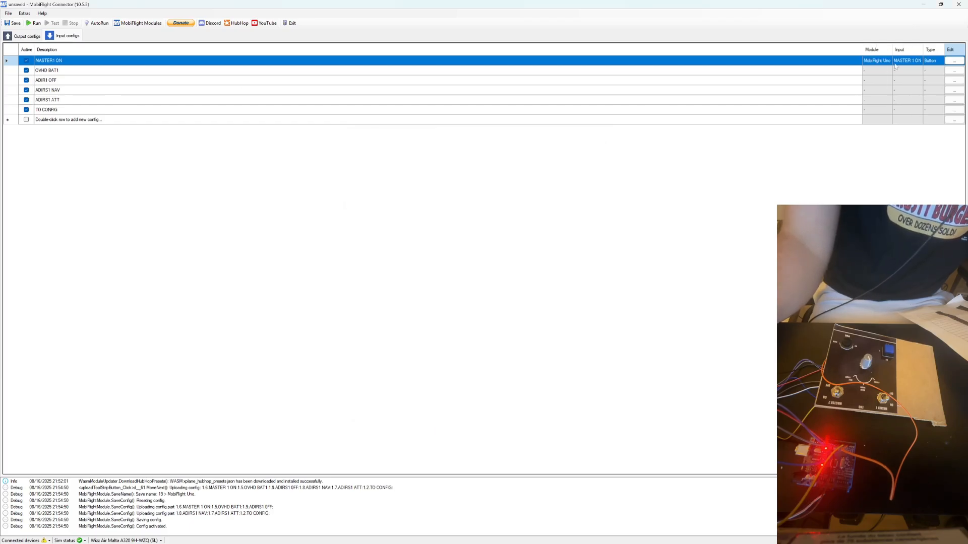
Open the OVHD BAT1 configuration and assign it the module MobiFlight Uno (COM10) and the device OVHD BAT1.
{"action": "left_click", "coordinate": [953, 72]}
{"action": "left_click", "coordinate": [445, 182]}
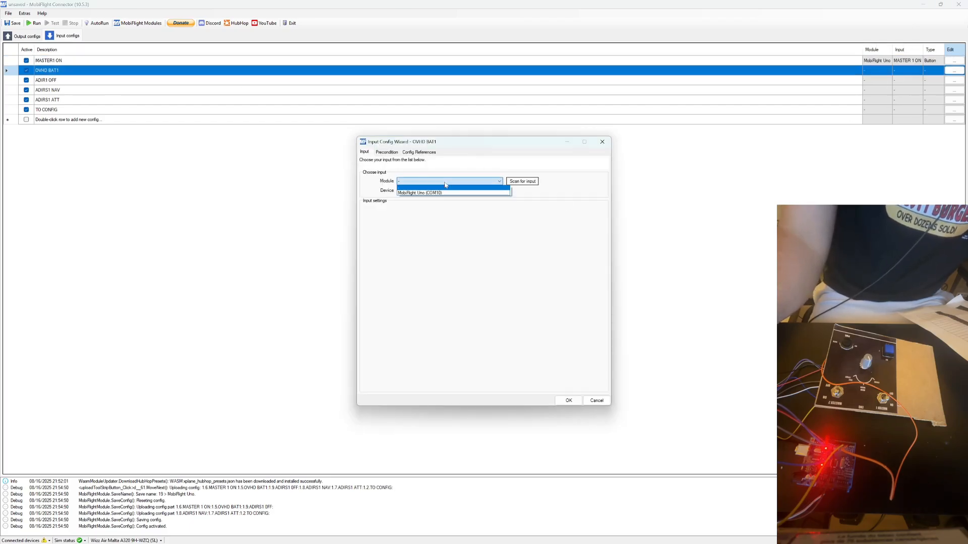
{"action": "left_click", "coordinate": [414, 193]}
{"action": "left_click", "coordinate": [413, 191]}
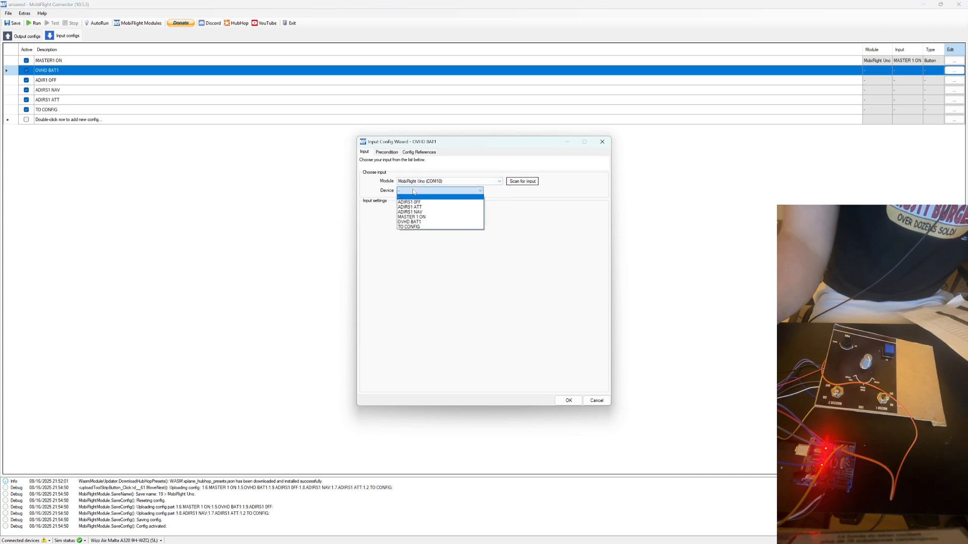
{"action": "left_click", "coordinate": [410, 223]}
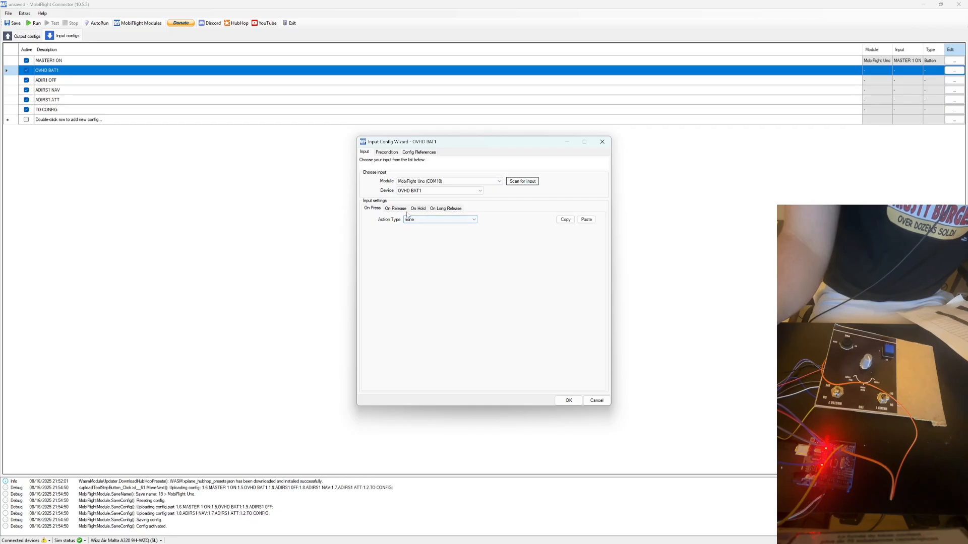
Set the on-press action type to Microsoft Flight Simulator and filter its presets to vendor FenixSim, aircraft A320 and system Electrical.
{"action": "left_click", "coordinate": [409, 219]}
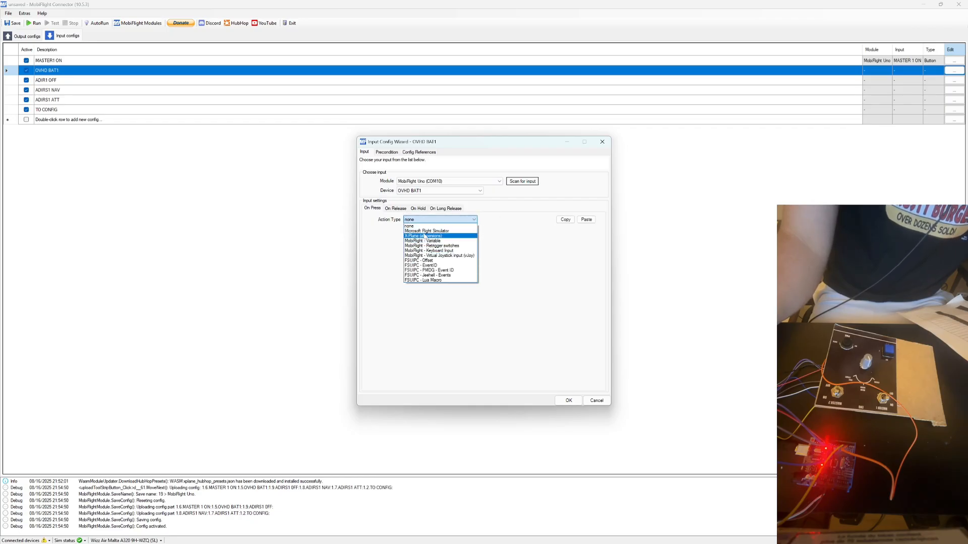
{"action": "left_click", "coordinate": [424, 230]}
{"action": "left_click", "coordinate": [448, 258]}
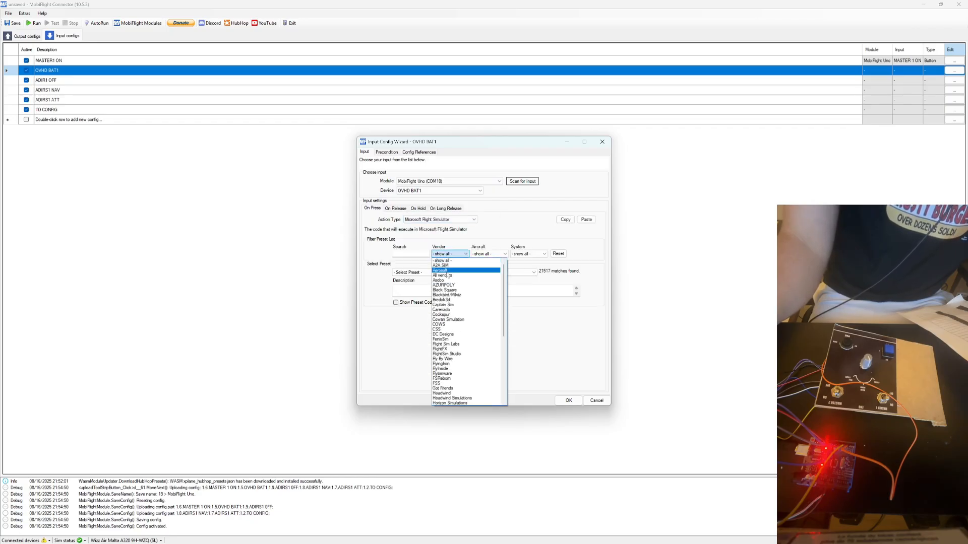
{"action": "left_click", "coordinate": [456, 343]}
{"action": "left_click", "coordinate": [487, 256]}
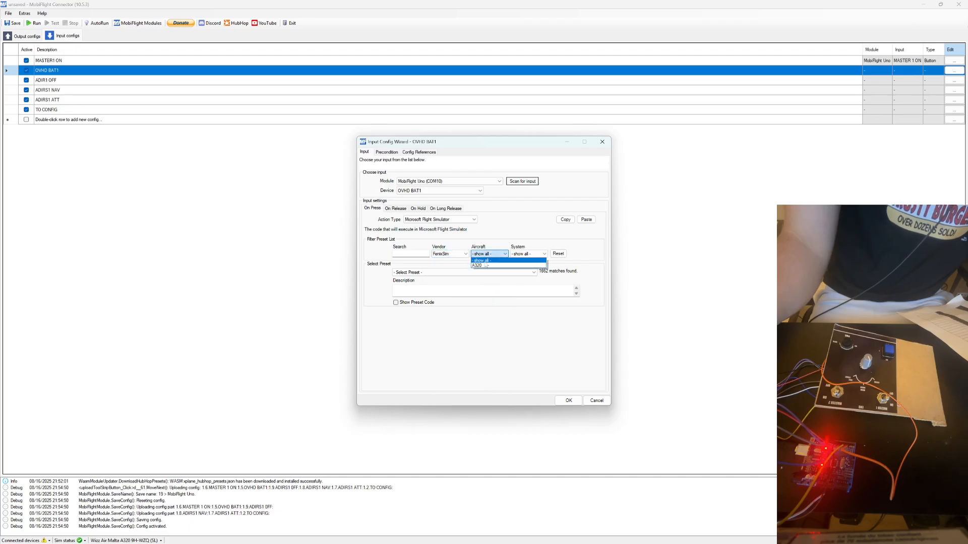
{"action": "left_click", "coordinate": [483, 265]}
{"action": "left_click", "coordinate": [527, 254]}
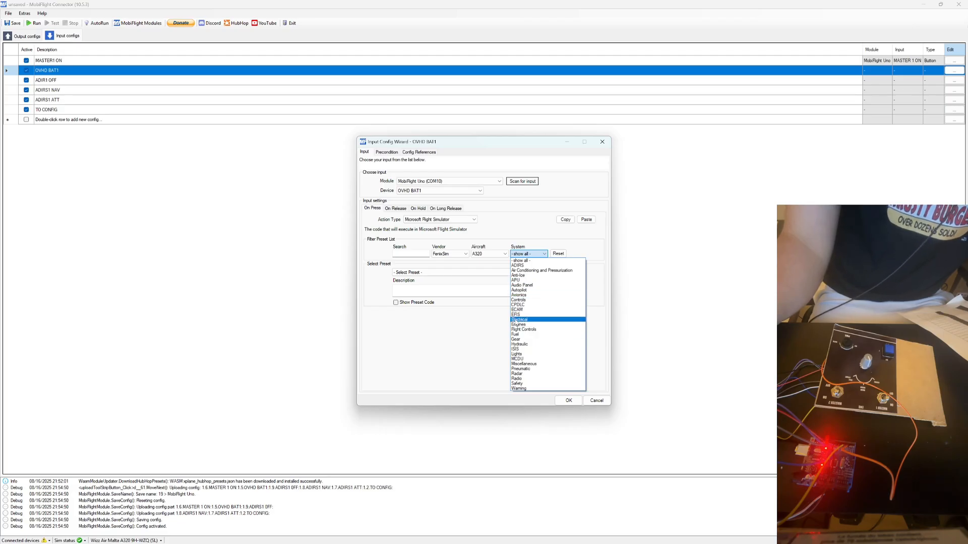
{"action": "left_click", "coordinate": [520, 320]}
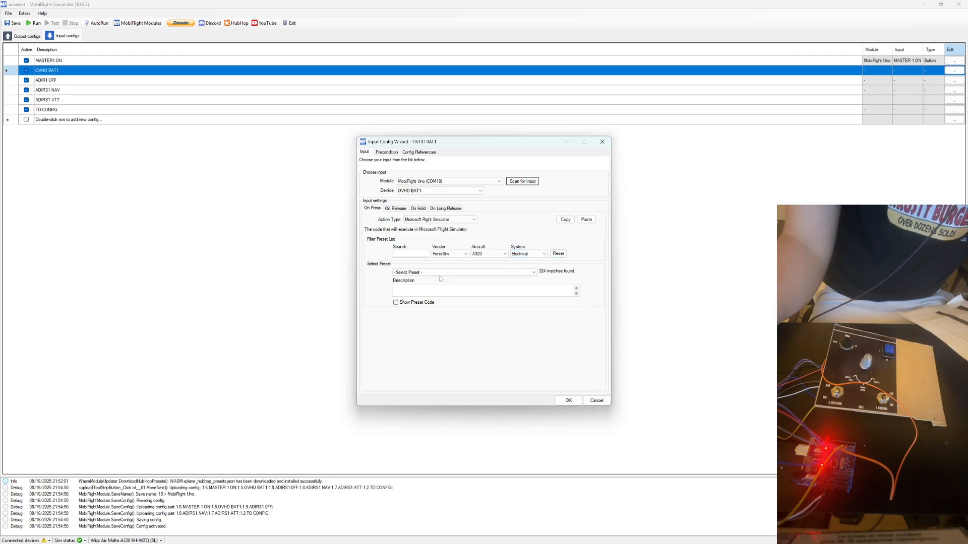
Choose the preset FNX320_OVHD_BAT1_L_ON for the on-press action.
{"action": "left_click", "coordinate": [439, 272]}
{"action": "scroll", "coordinate": [446, 290], "scroll_direction": "down", "scroll_amount": 1}
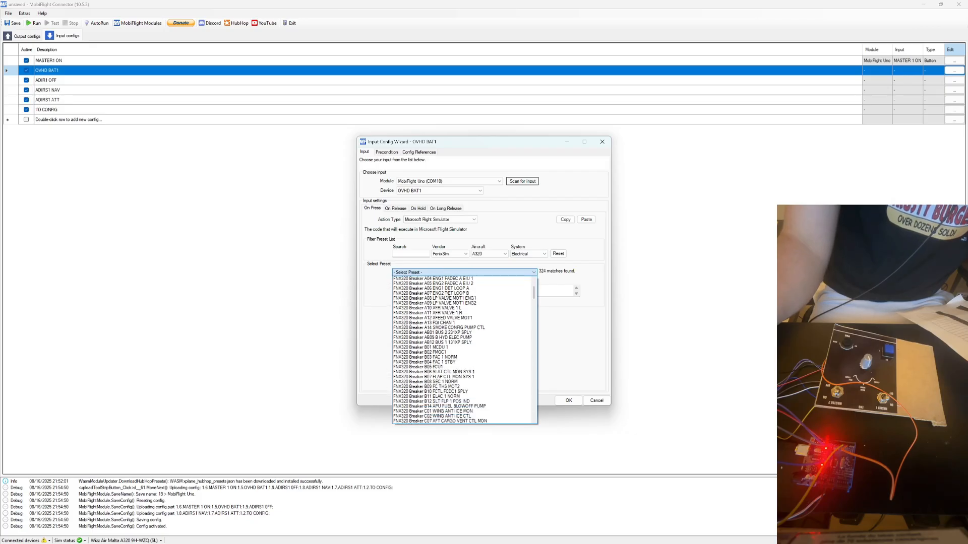
{"action": "scroll", "coordinate": [446, 292], "scroll_direction": "down", "scroll_amount": 5}
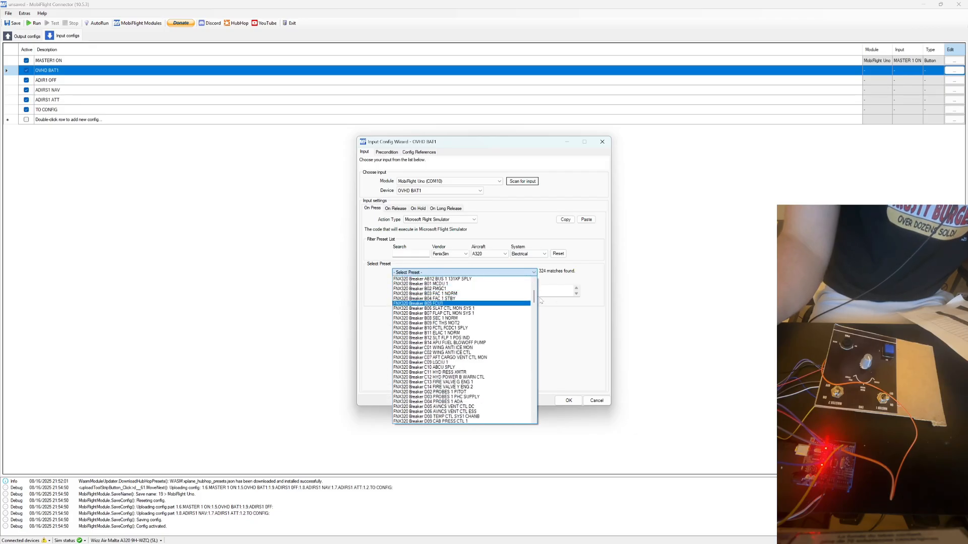
{"action": "left_click_drag", "start_coordinate": [533, 298], "coordinate": [537, 413]}
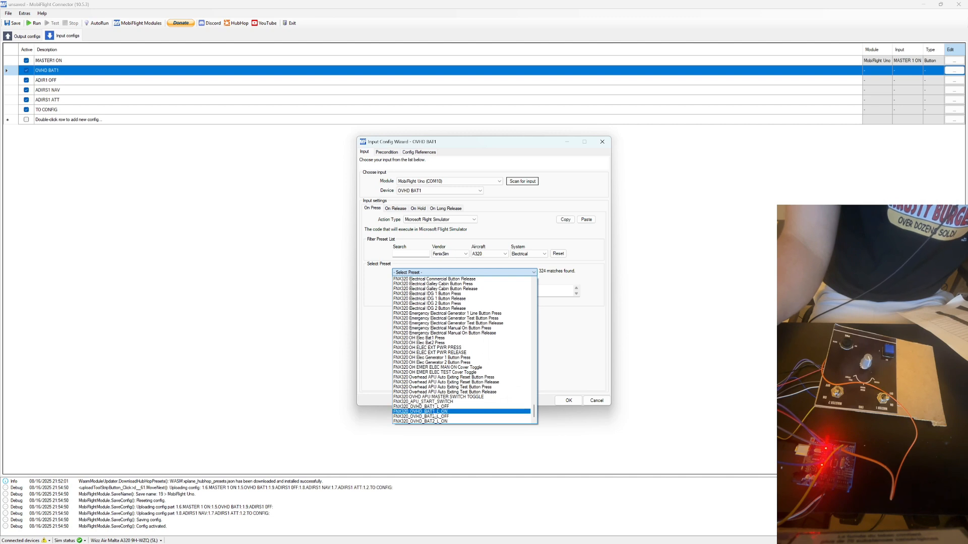
{"action": "left_click", "coordinate": [434, 411]}
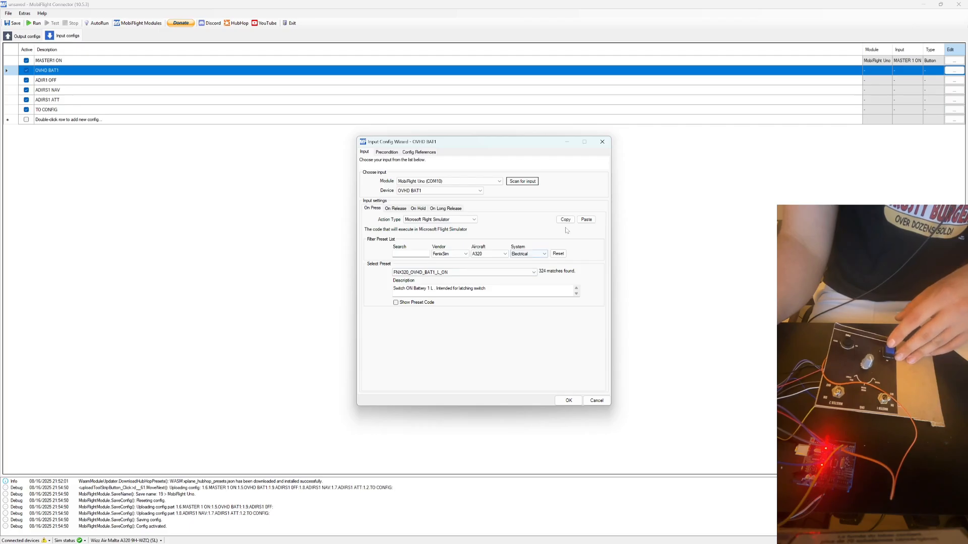
Copy the on-press action to on-release, change its preset to FNX320_OVHD_BAT1_L_OFF, and accept the configuration.
{"action": "left_click", "coordinate": [394, 209]}
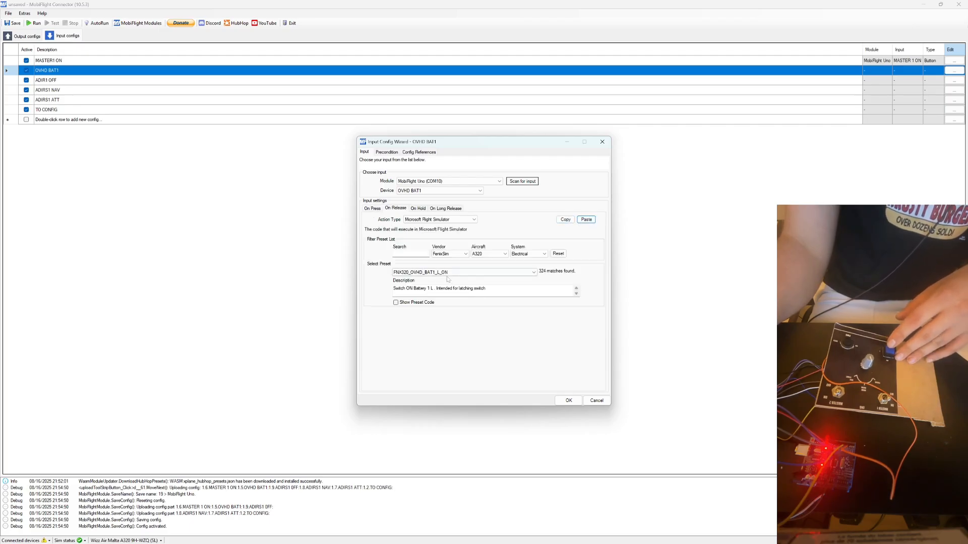
{"action": "left_click", "coordinate": [446, 273]}
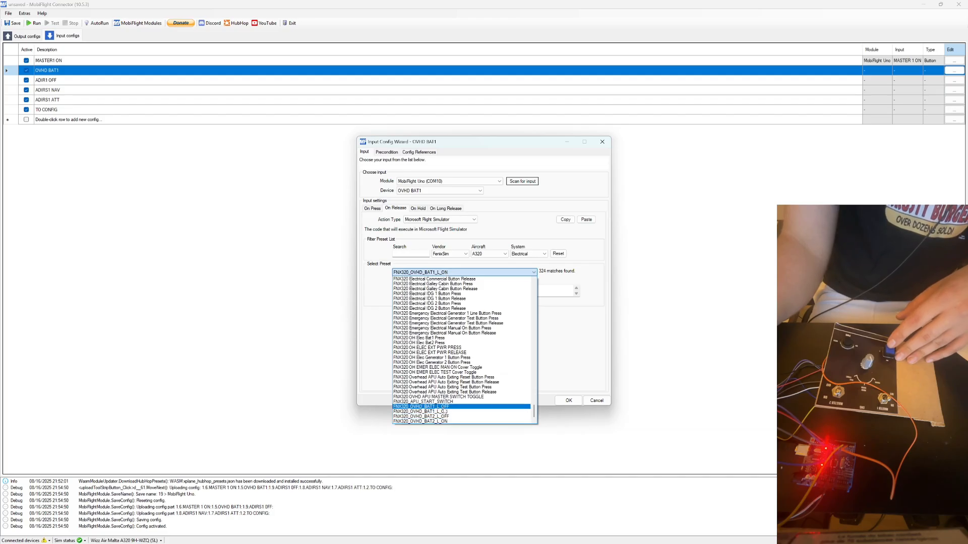
{"action": "left_click", "coordinate": [445, 407]}
{"action": "left_click", "coordinate": [566, 401]}
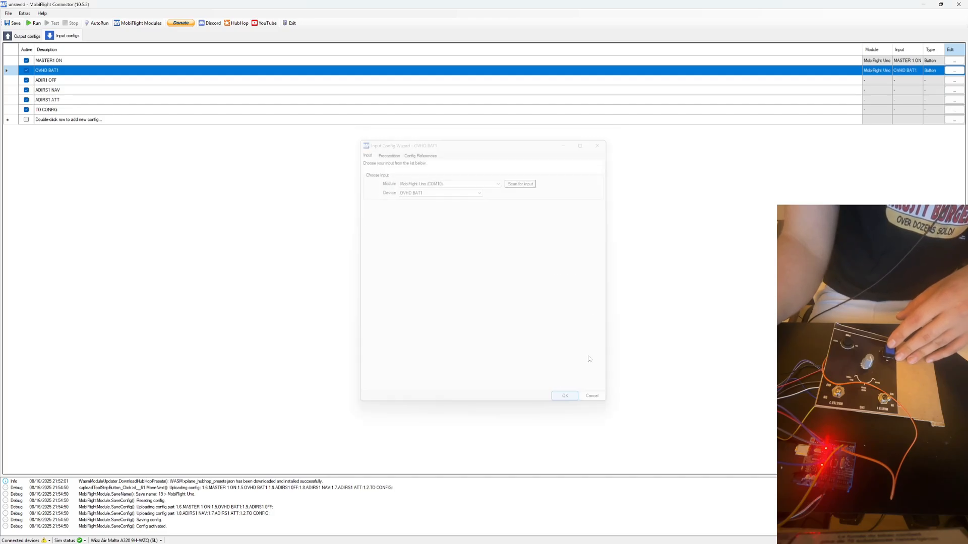
Open the ADIR1 OFF configuration and assign it the module MobiFlight Uno (COM10) and the device ADIRS1 OFF.
{"action": "left_click", "coordinate": [145, 83]}
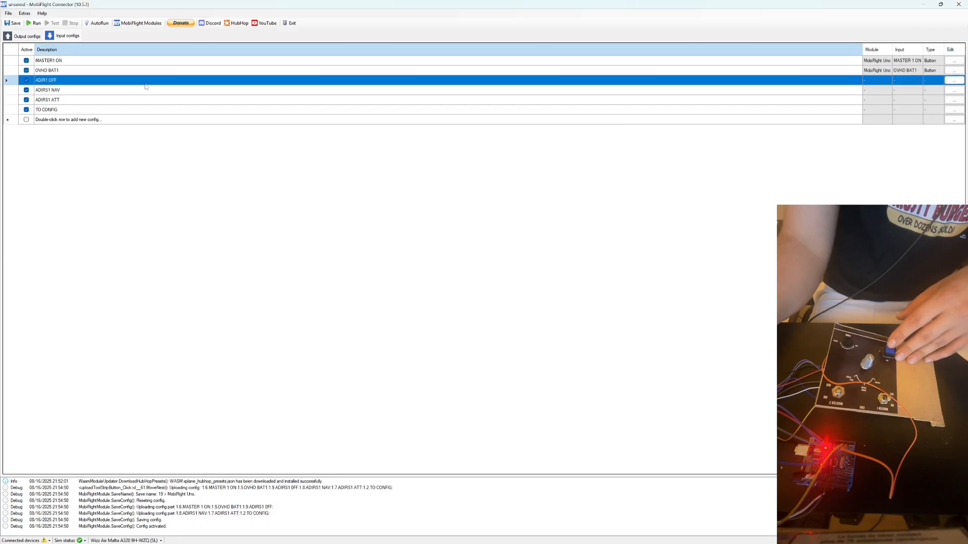
{"action": "left_click", "coordinate": [957, 81]}
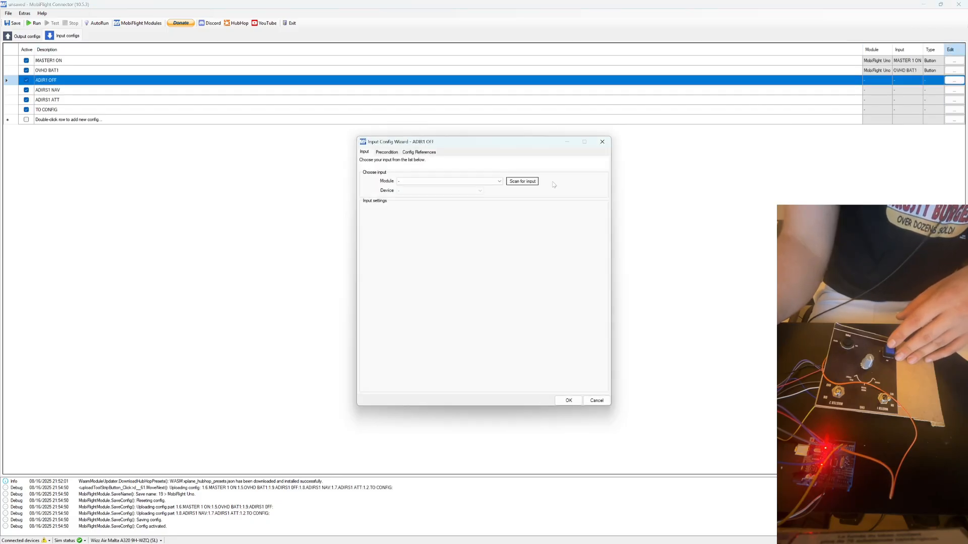
{"action": "left_click", "coordinate": [449, 181]}
{"action": "left_click", "coordinate": [419, 193]}
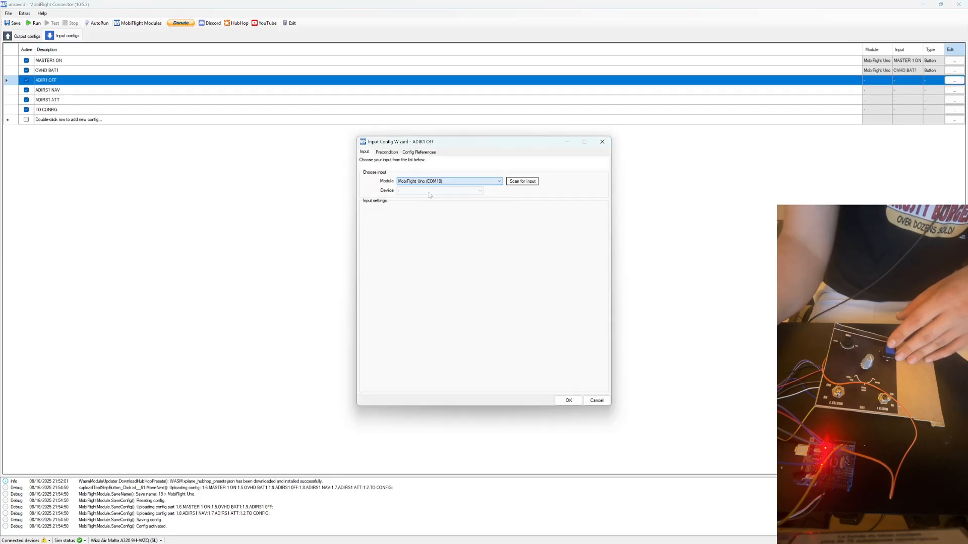
{"action": "left_click", "coordinate": [422, 191]}
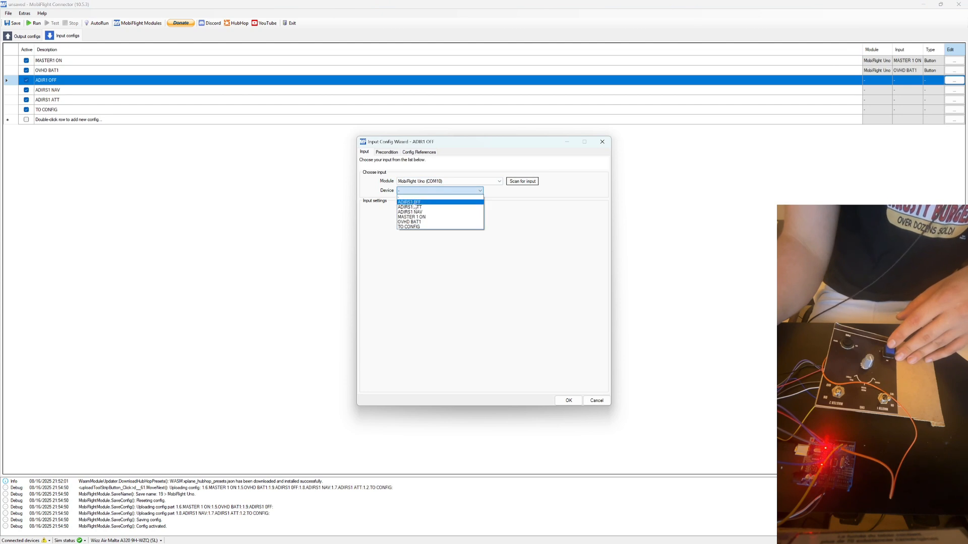
{"action": "left_click", "coordinate": [412, 202]}
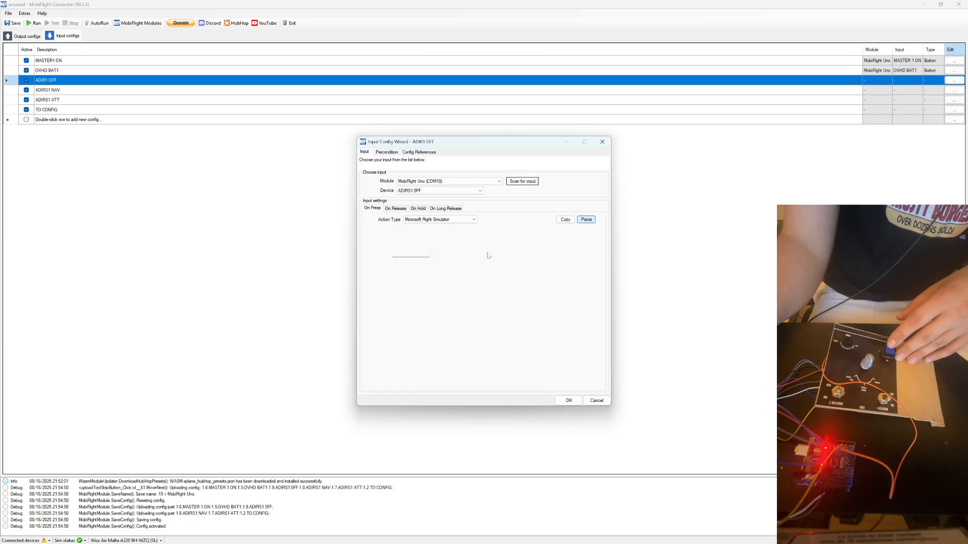
Paste the copied action into on-press, change it to system ADIRS with preset FNX320 ADIRS IR 1 Knob OFF, and accept the configuration.
{"action": "left_click", "coordinate": [530, 254]}
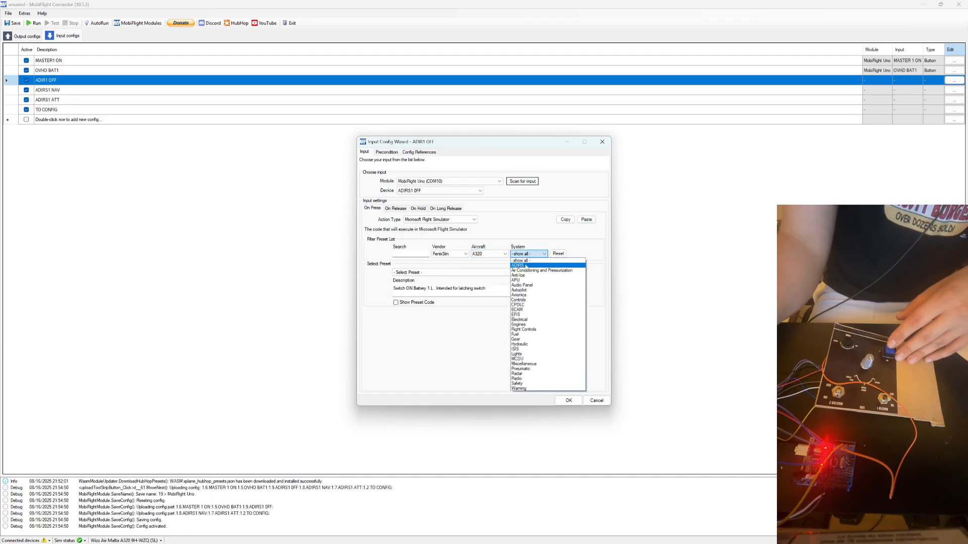
{"action": "left_click", "coordinate": [524, 266]}
{"action": "left_click", "coordinate": [432, 274]}
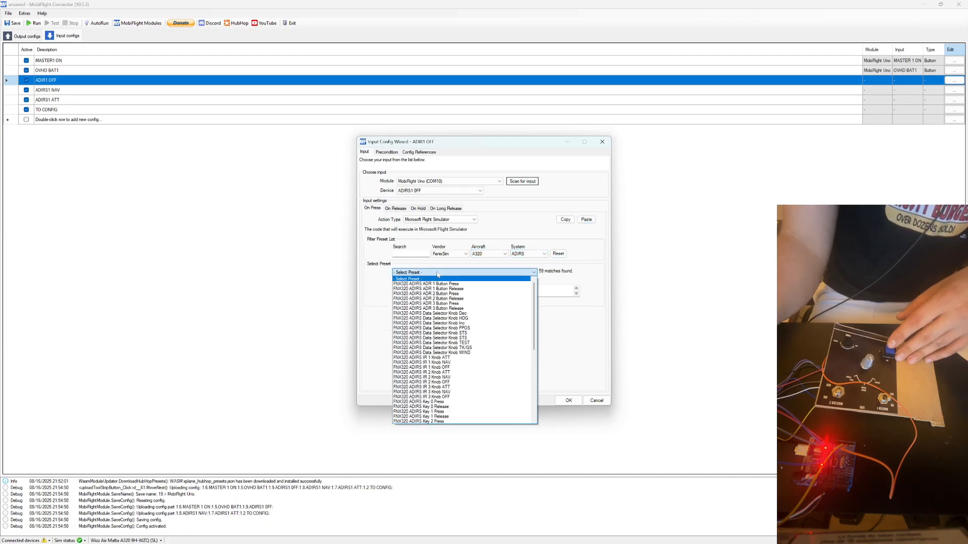
{"action": "scroll", "coordinate": [437, 335], "scroll_direction": "down", "scroll_amount": 2}
{"action": "scroll", "coordinate": [438, 338], "scroll_direction": "down", "scroll_amount": 1}
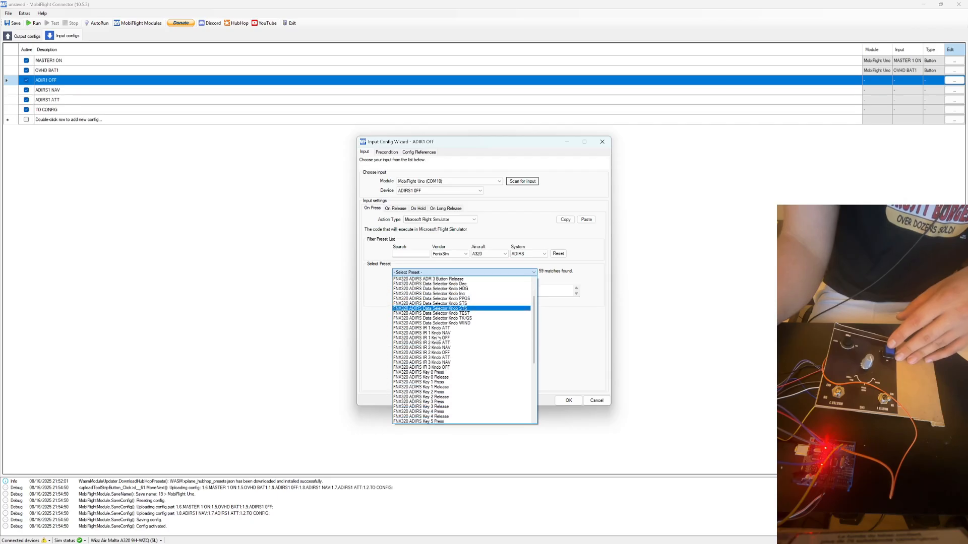
{"action": "scroll", "coordinate": [443, 327], "scroll_direction": "down", "scroll_amount": 1}
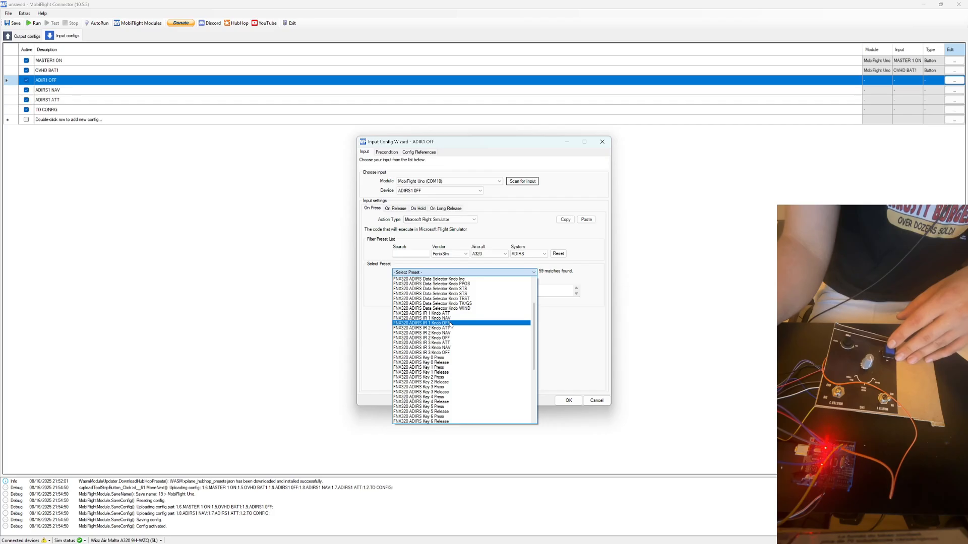
{"action": "left_click", "coordinate": [436, 323]}
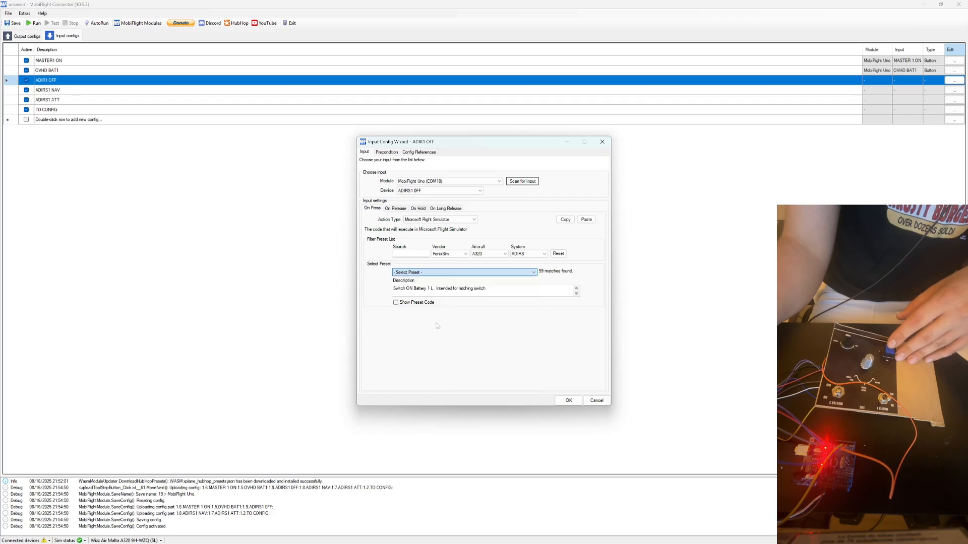
{"action": "left_click", "coordinate": [396, 209]}
{"action": "left_click", "coordinate": [375, 210]}
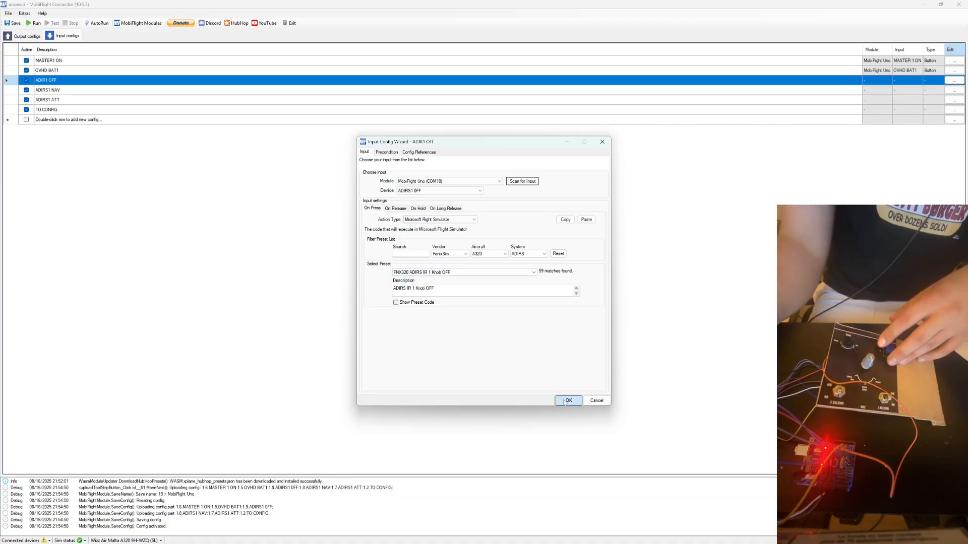
{"action": "left_click", "coordinate": [565, 401]}
Open the ADIRS1 NAV configuration and assign it the module MobiFlight Uno (COM10) and the device ADIRS1 NAV.
{"action": "left_click", "coordinate": [954, 90]}
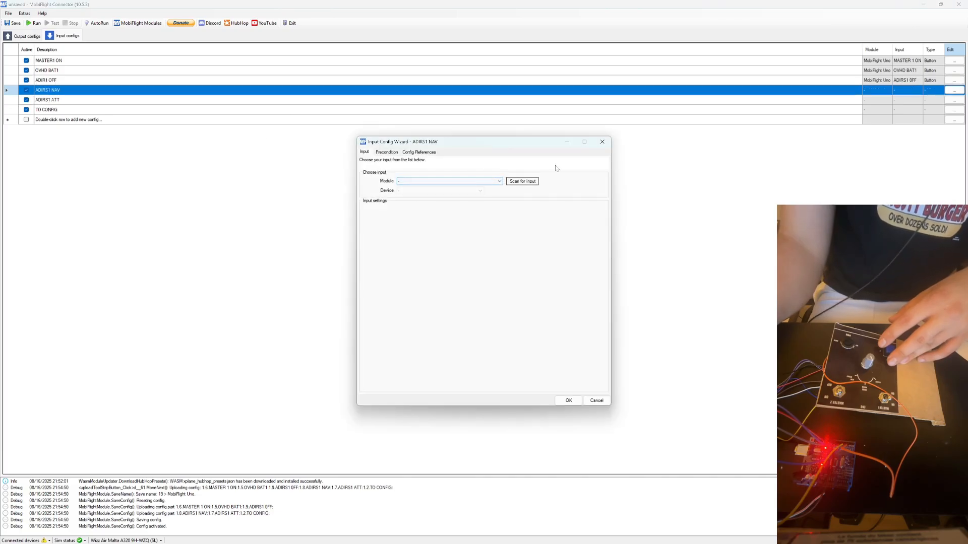
{"action": "left_click", "coordinate": [498, 181]}
{"action": "left_click", "coordinate": [434, 191]}
{"action": "left_click", "coordinate": [439, 191]}
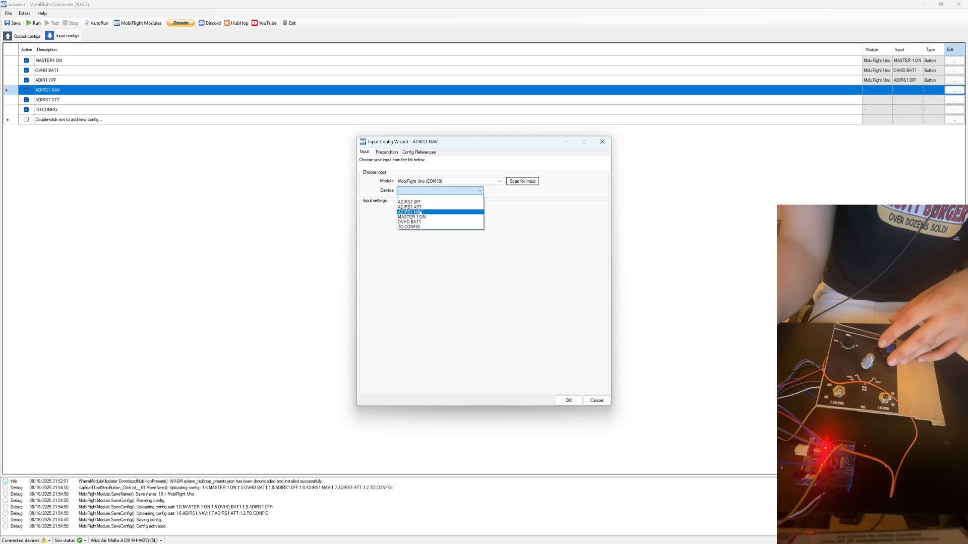
{"action": "left_click", "coordinate": [421, 212]}
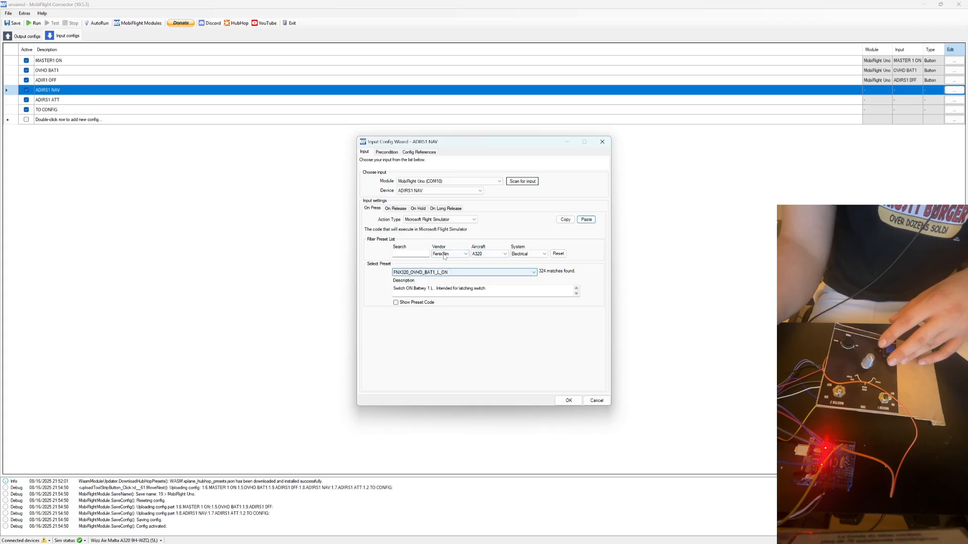
Paste the copied action into on-press, change it to system ADIRS with preset FNX320 ADIRS IR 1 Knob NAV, and accept the configuration.
{"action": "left_click", "coordinate": [527, 254]}
{"action": "left_click", "coordinate": [522, 260]}
{"action": "left_click", "coordinate": [527, 253]}
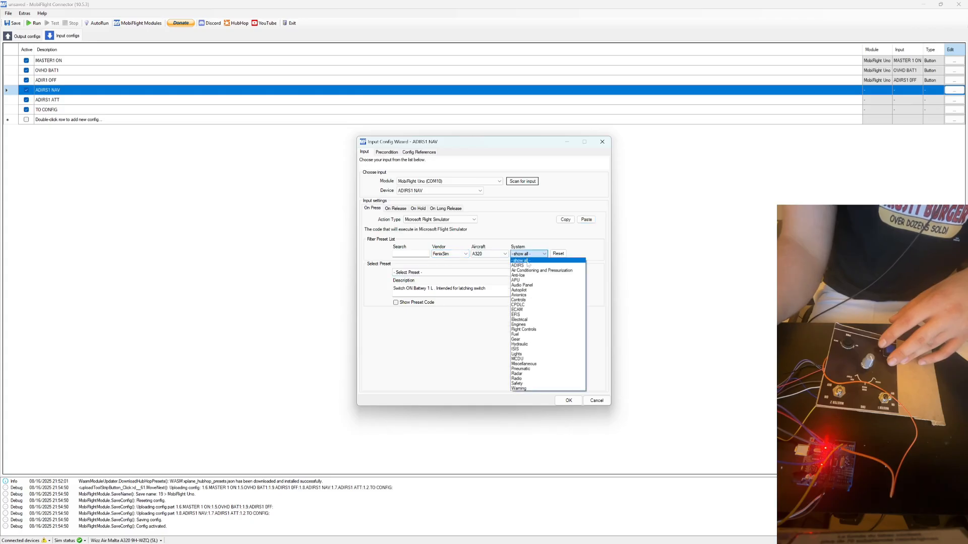
{"action": "left_click", "coordinate": [526, 266]}
{"action": "left_click", "coordinate": [484, 272]}
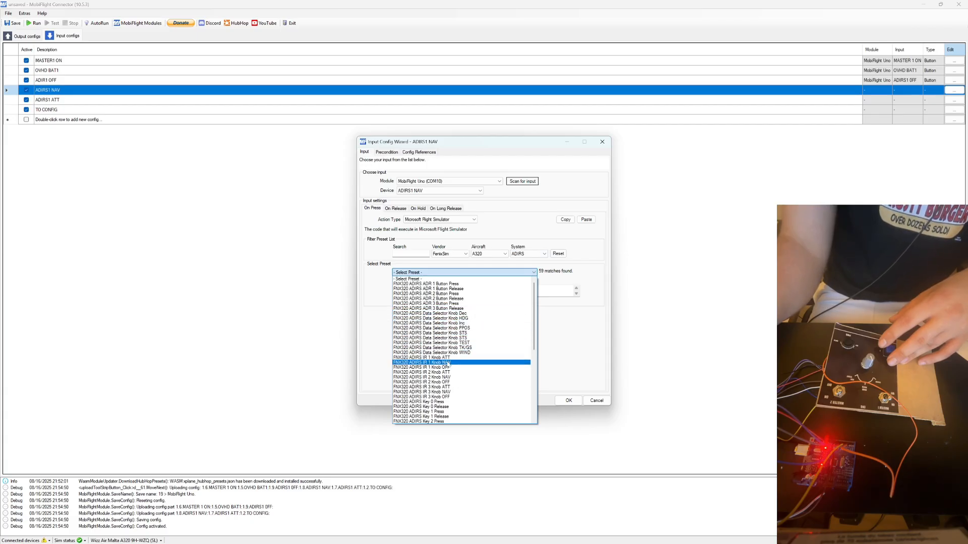
{"action": "left_click", "coordinate": [442, 362]}
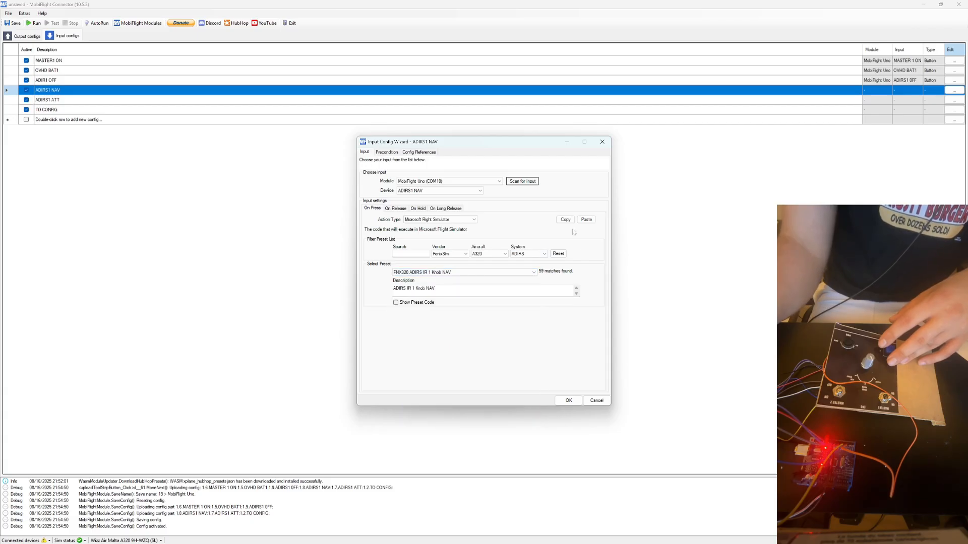
{"action": "left_click", "coordinate": [568, 401]}
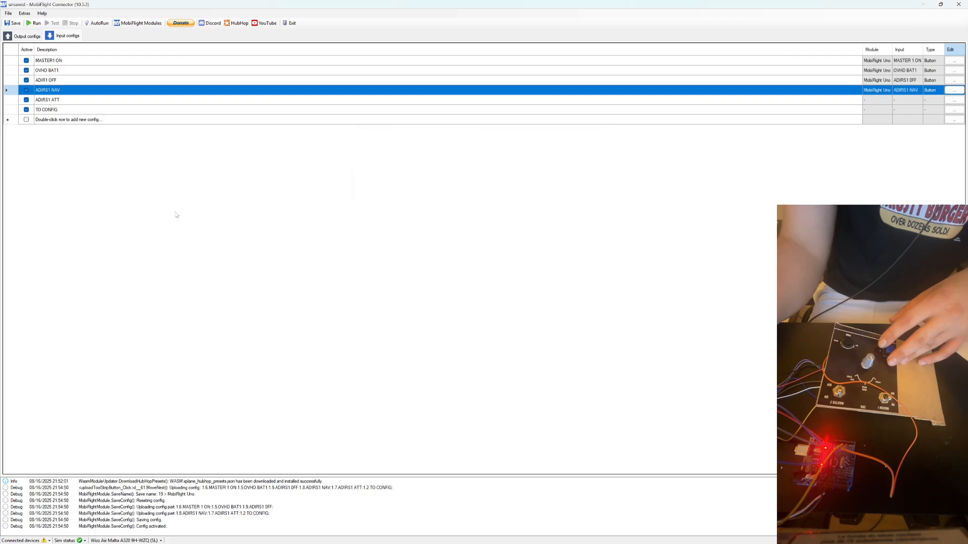
Open the ADIRS1 ATT configuration and assign it the module MobiFlight Uno (COM10) and the device ADIRS1 ATT.
{"action": "left_click", "coordinate": [953, 100]}
{"action": "left_click", "coordinate": [416, 181]}
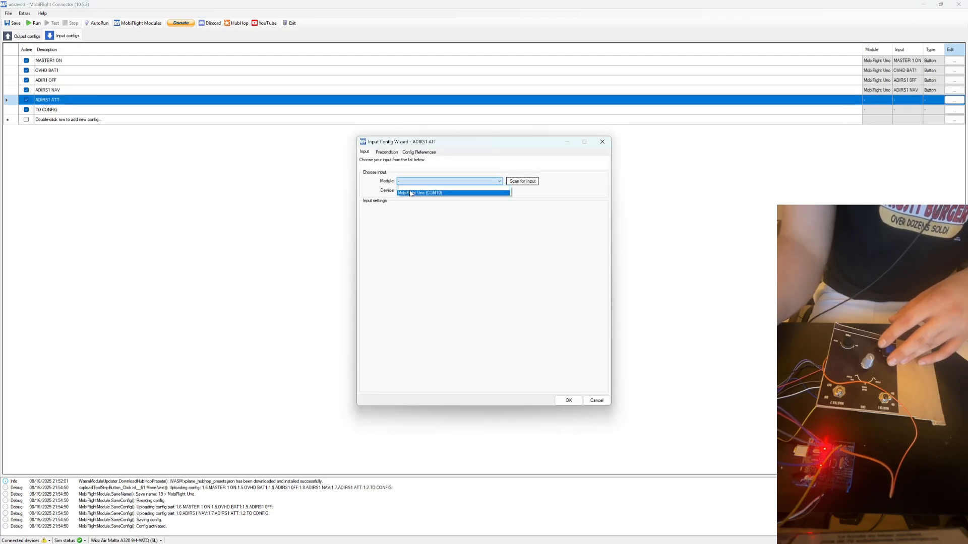
{"action": "left_click", "coordinate": [416, 190]}
{"action": "left_click", "coordinate": [413, 190]}
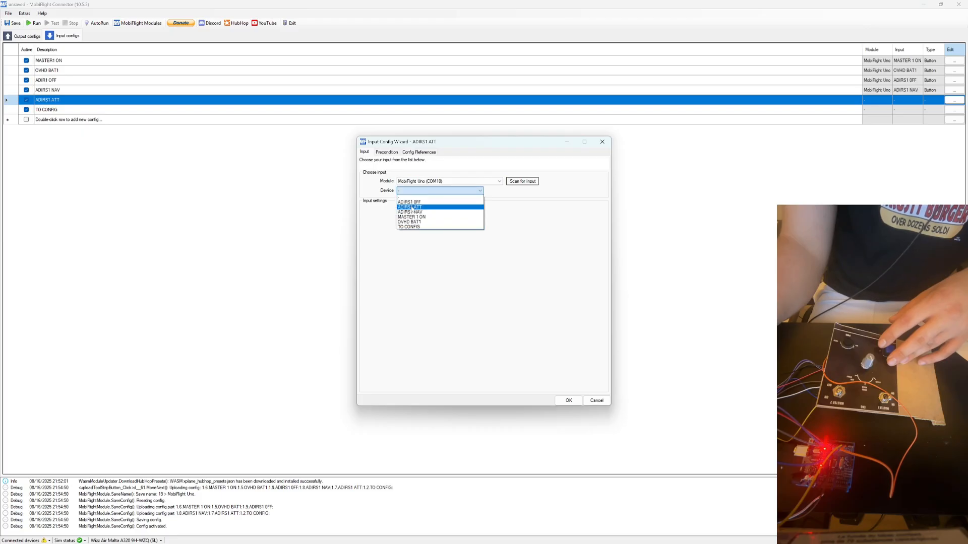
{"action": "left_click", "coordinate": [410, 207]}
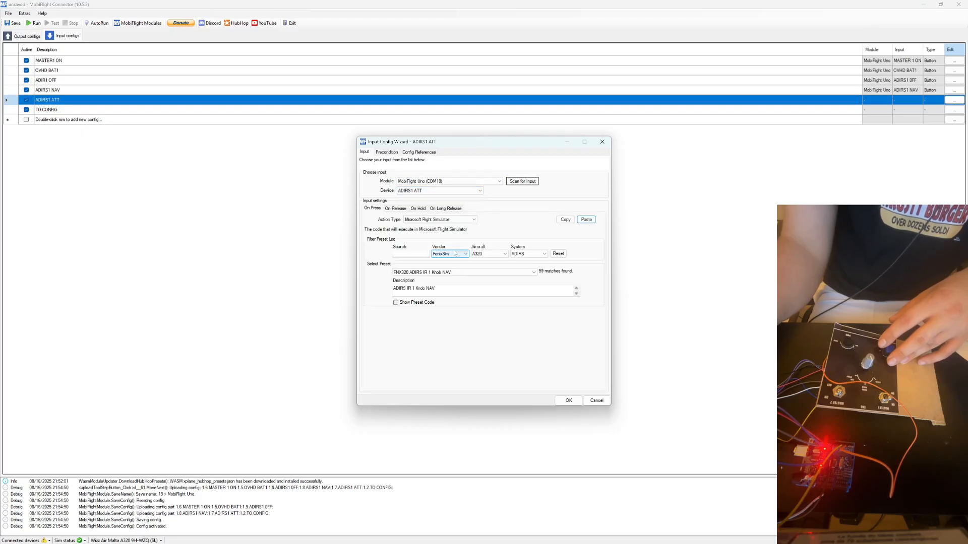
Change the pasted on-press action's preset to FNX320 ADIRS IR 1 Knob ATT.
{"action": "left_click", "coordinate": [457, 273]}
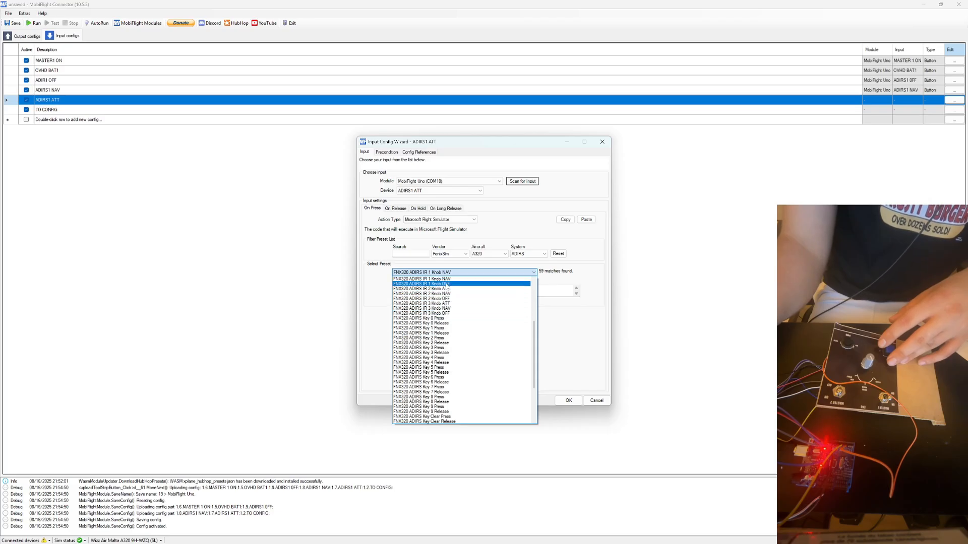
{"action": "scroll", "coordinate": [446, 286], "scroll_direction": "up", "scroll_amount": 1}
{"action": "left_click", "coordinate": [446, 288]}
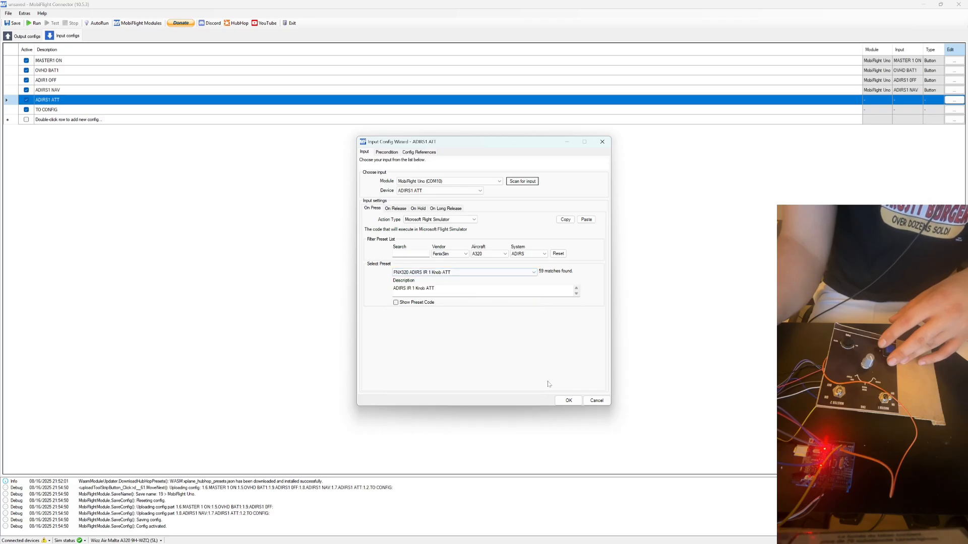
Accept the ADIRS1 ATT configuration, and assign the TO CONFIG configuration the module MobiFlight Uno (COM10) and the device TO CONFIG.
{"action": "key", "text": "Return"}
{"action": "left_click", "coordinate": [92, 110]}
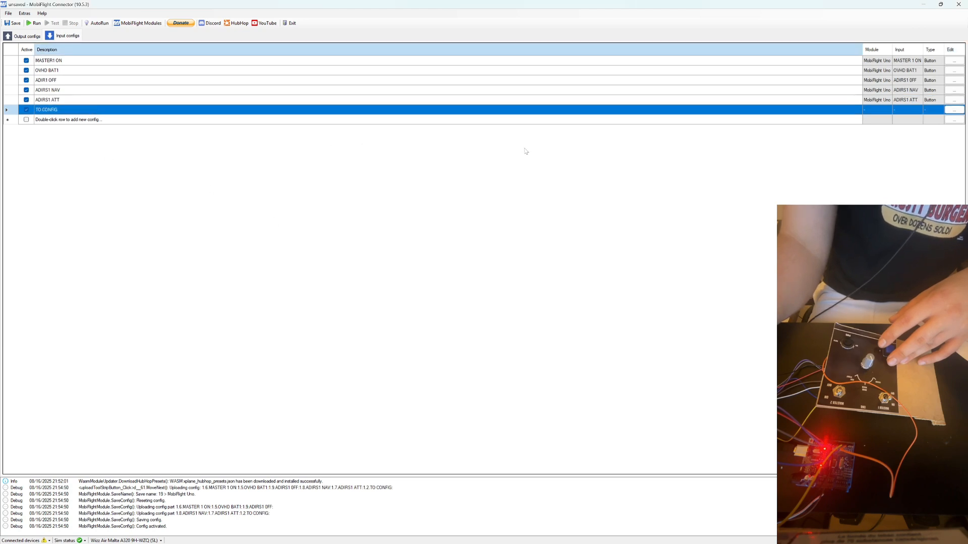
{"action": "left_click", "coordinate": [954, 109]}
{"action": "left_click", "coordinate": [438, 181]}
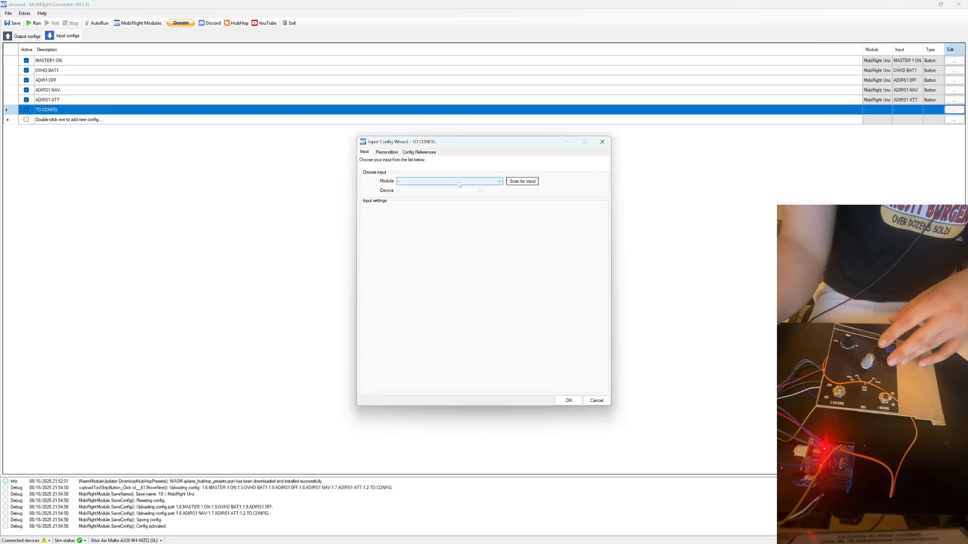
{"action": "left_click", "coordinate": [439, 193]}
{"action": "left_click", "coordinate": [436, 190]}
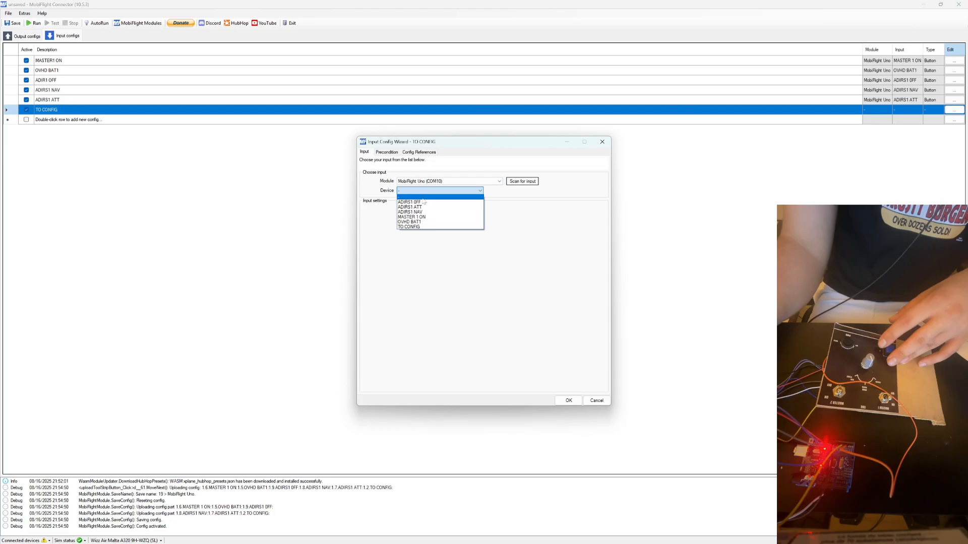
{"action": "left_click", "coordinate": [410, 227]}
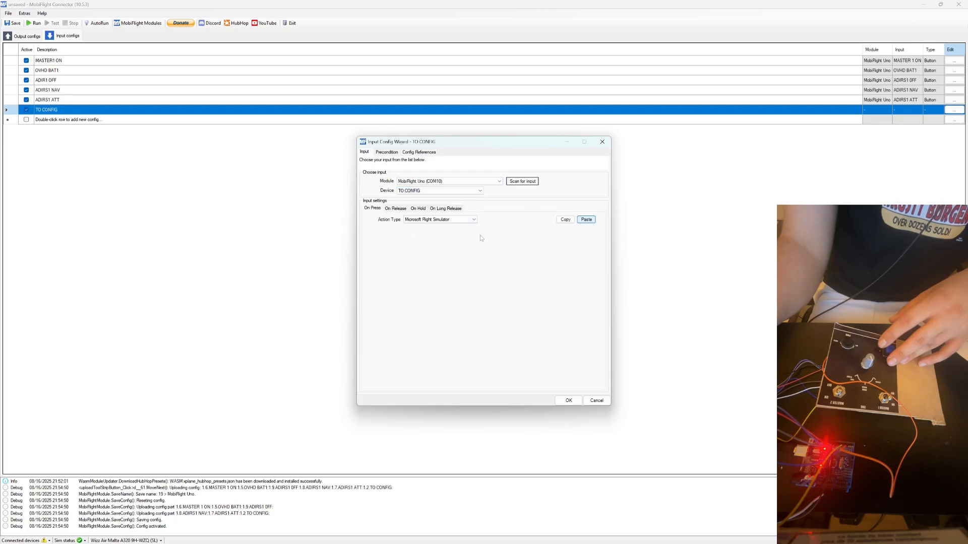
Change the pasted on-press action to system ECAM with preset FNX320 ECAM TO CONFIG Button Press.
{"action": "left_click", "coordinate": [539, 254]}
{"action": "left_click", "coordinate": [521, 261]}
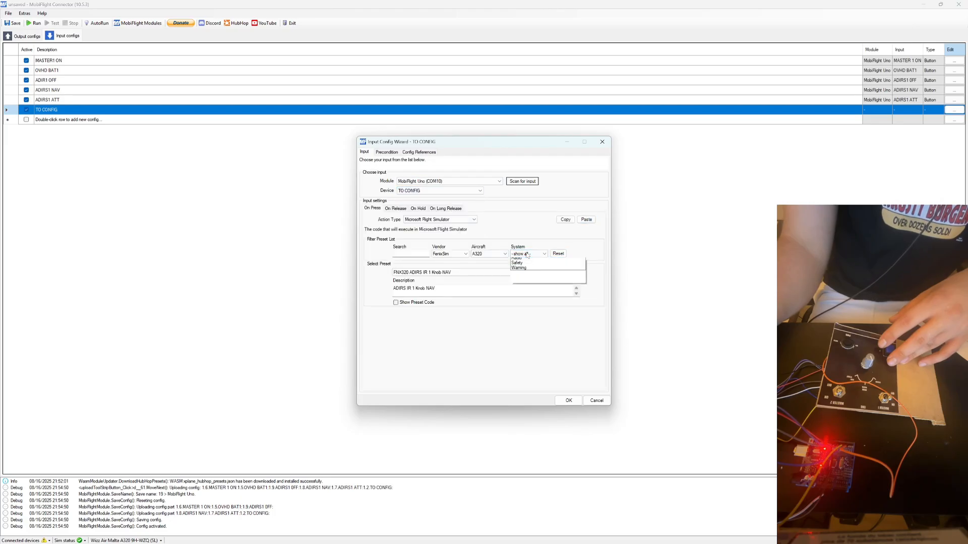
{"action": "left_click", "coordinate": [539, 254]}
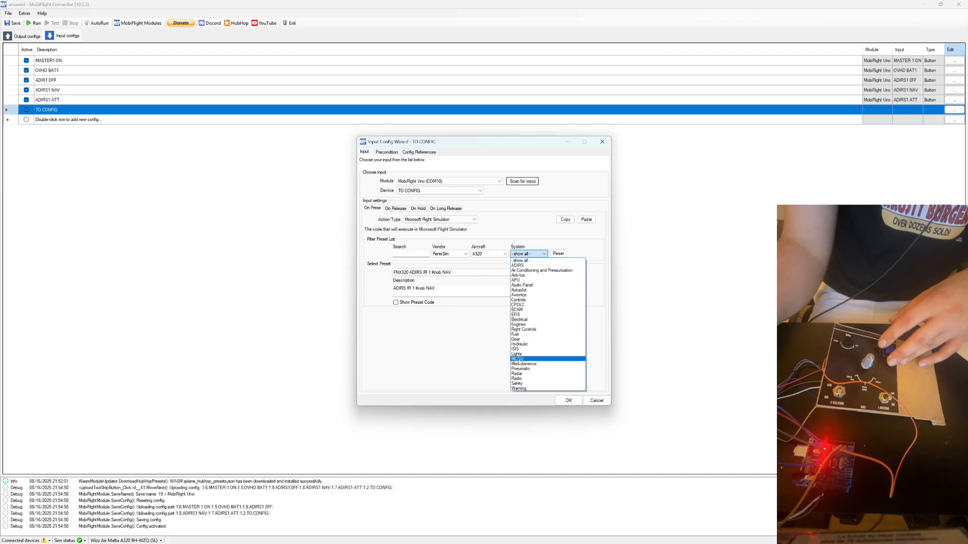
{"action": "left_click", "coordinate": [518, 310]}
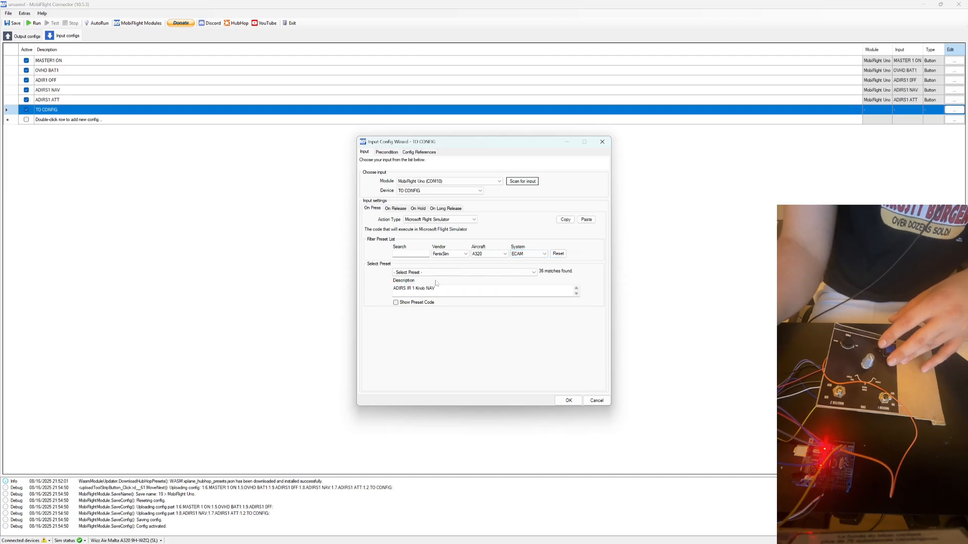
{"action": "left_click", "coordinate": [437, 273]}
{"action": "scroll", "coordinate": [429, 303], "scroll_direction": "down", "scroll_amount": 3}
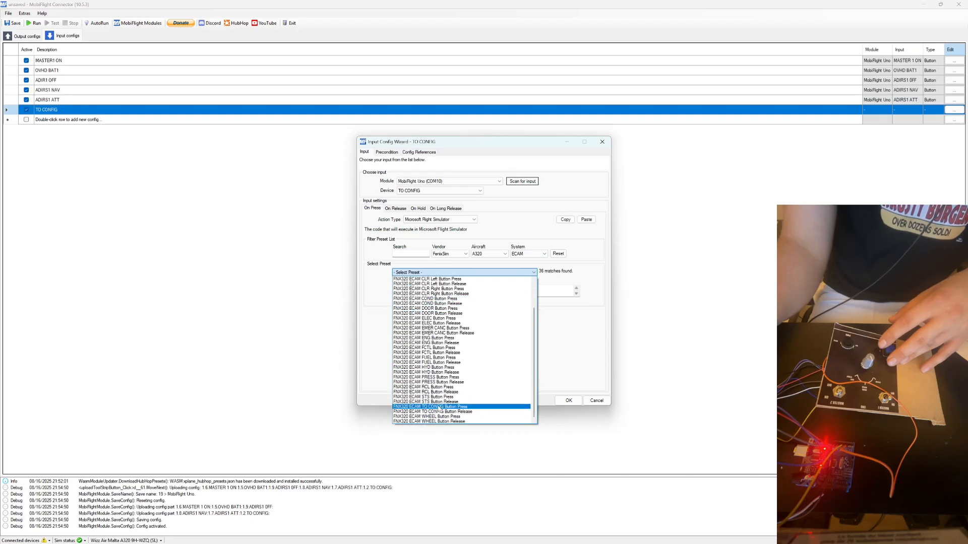
{"action": "left_click", "coordinate": [442, 407]}
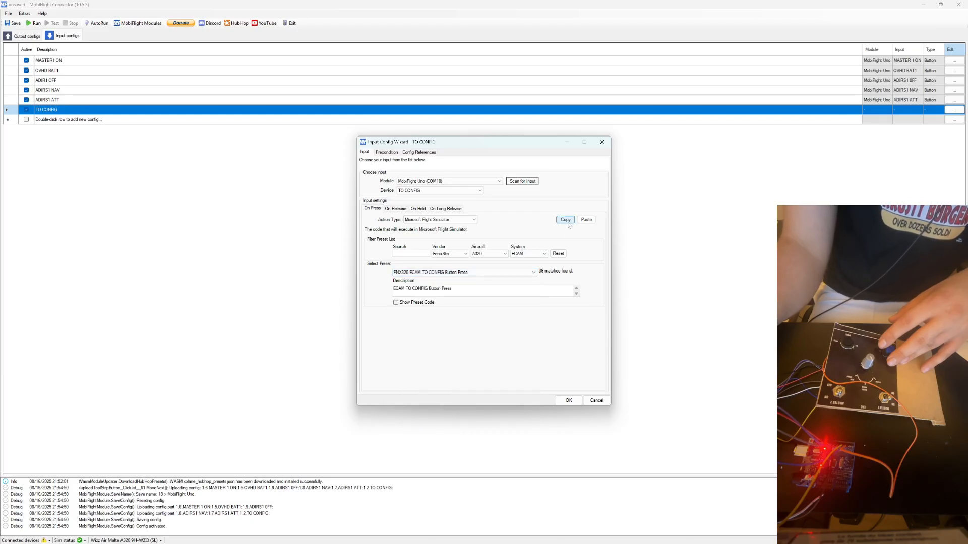
Copy the on-press action to on-release, change its preset to FNX320 ECAM TO CONFIG Button Release, and accept the configuration.
{"action": "left_click", "coordinate": [398, 209]}
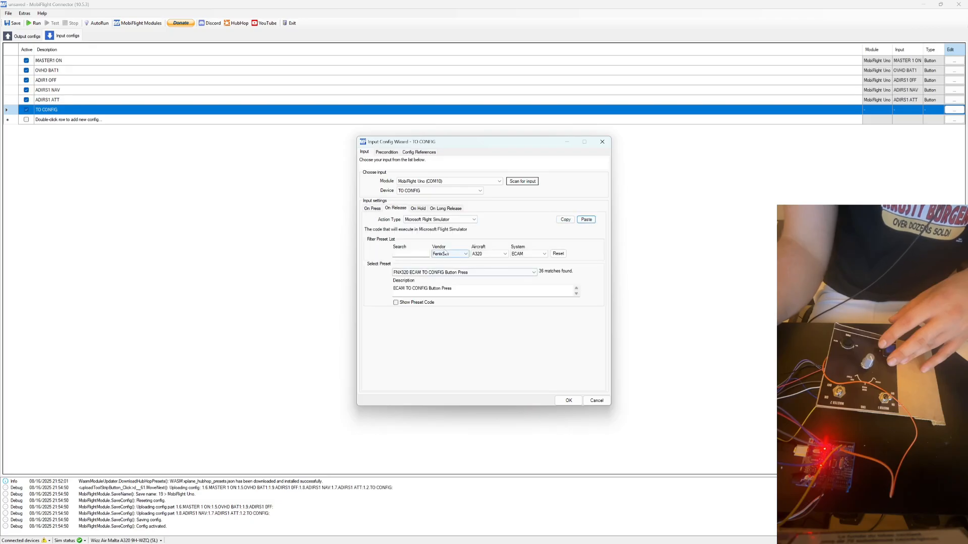
{"action": "left_click", "coordinate": [462, 273]}
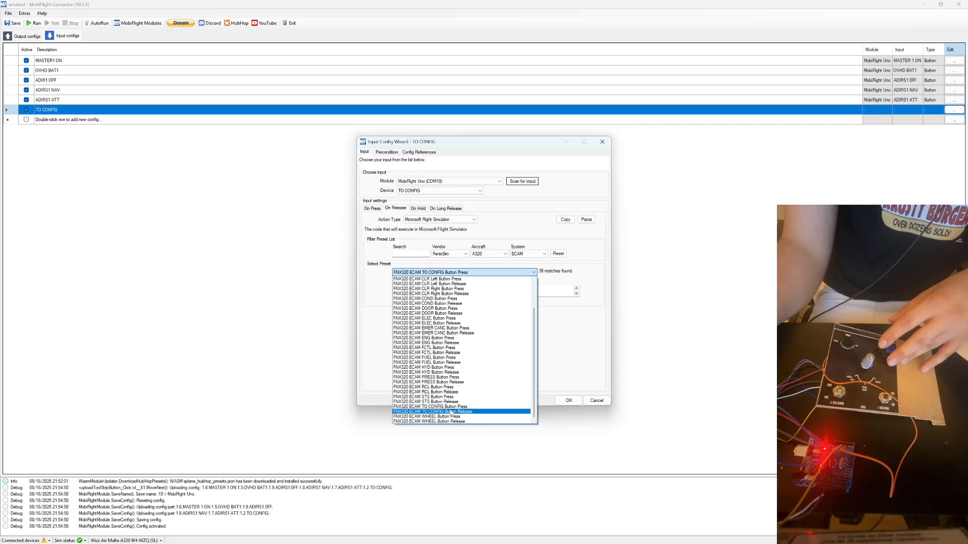
{"action": "left_click", "coordinate": [451, 412]}
{"action": "left_click", "coordinate": [568, 400]}
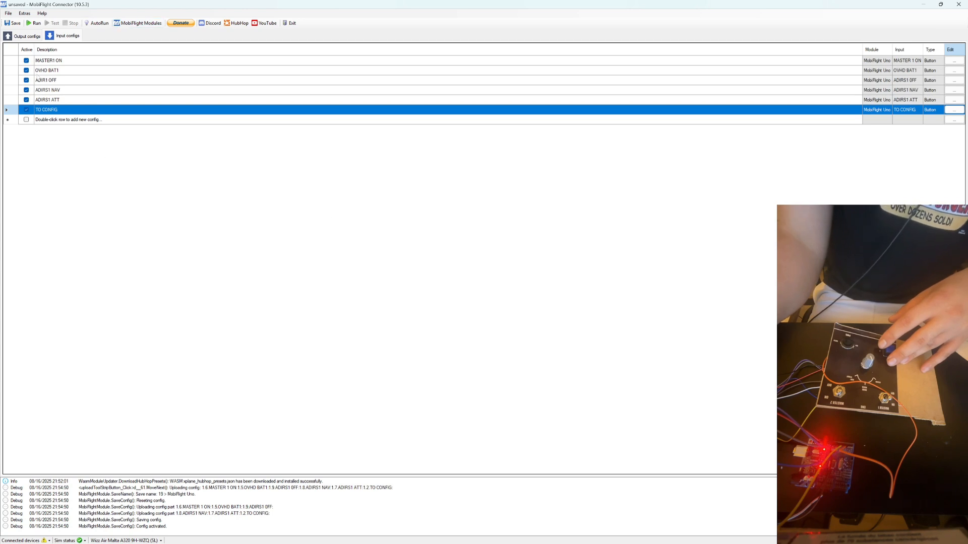
Start running the input configurations and switch to the A320 cockpit in Microsoft Flight Simulator.
{"action": "left_click", "coordinate": [34, 23]}
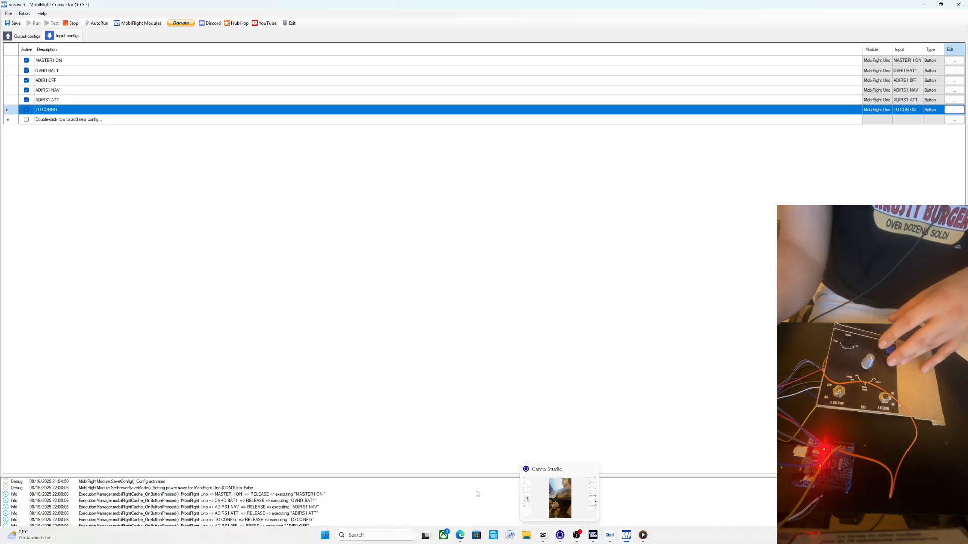
{"action": "left_click", "coordinate": [592, 535]}
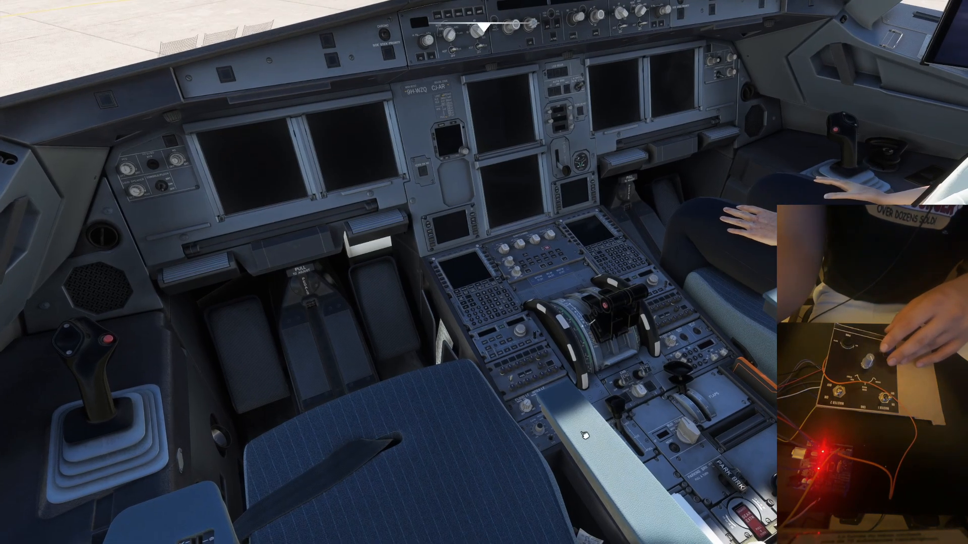
{"action": "left_click", "coordinate": [580, 426]}
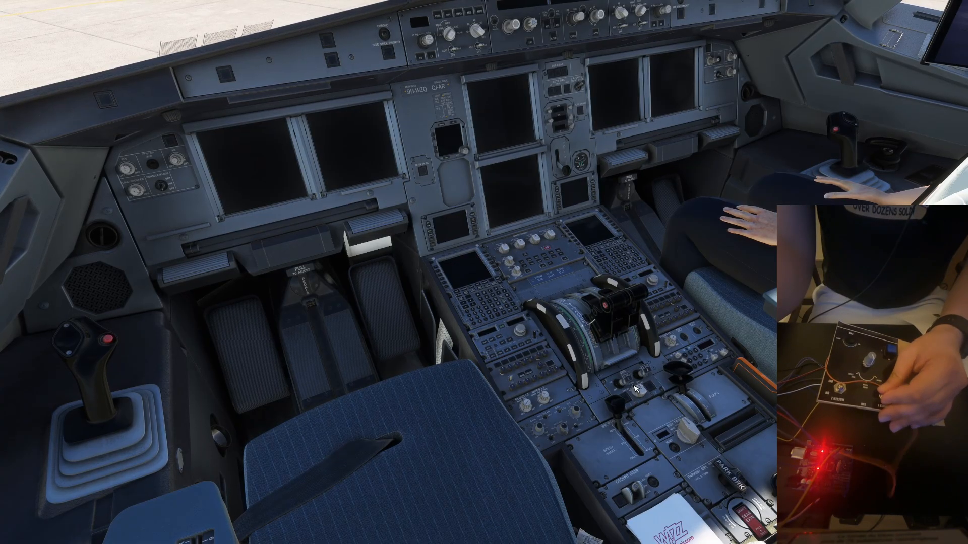
Examine the cockpit's overhead ADIRS and electrical controls, the ECAM panel and the pedestal's engine master switches against the home-built panel.
{"action": "left_click_drag", "start_coordinate": [636, 389], "coordinate": [583, 368]}
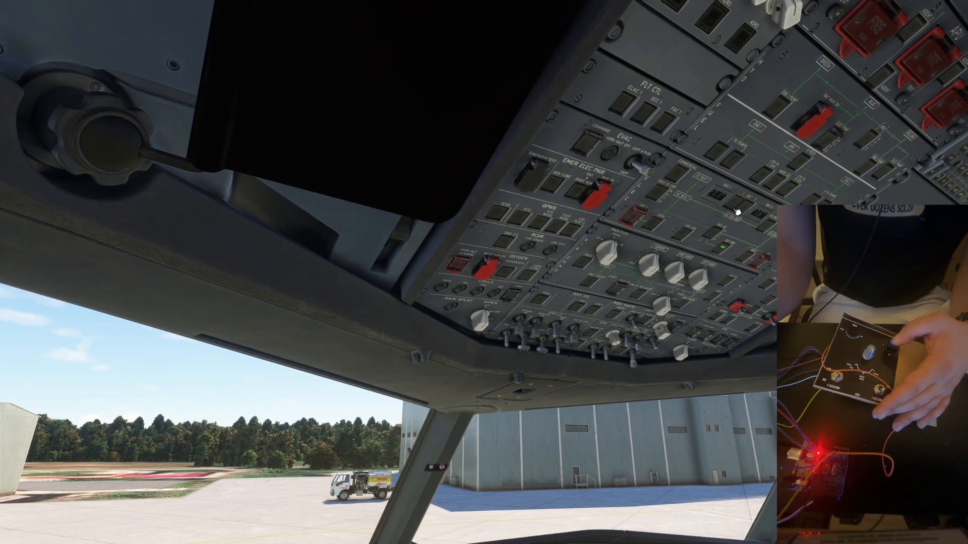
{"action": "mouse_move", "coordinate": [700, 255]}
{"action": "left_mouse_down"}
{"action": "mouse_move", "coordinate": [685, 280]}
{"action": "mouse_move", "coordinate": [698, 257]}
{"action": "left_mouse_up"}
{"action": "left_click_drag", "start_coordinate": [699, 214], "coordinate": [708, 168]}
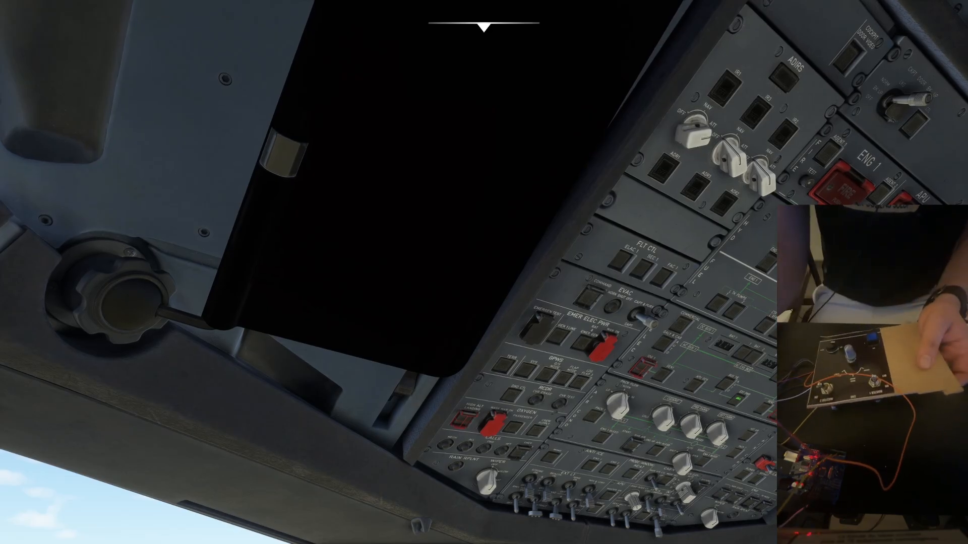
{"action": "left_click_drag", "start_coordinate": [708, 169], "coordinate": [701, 373]}
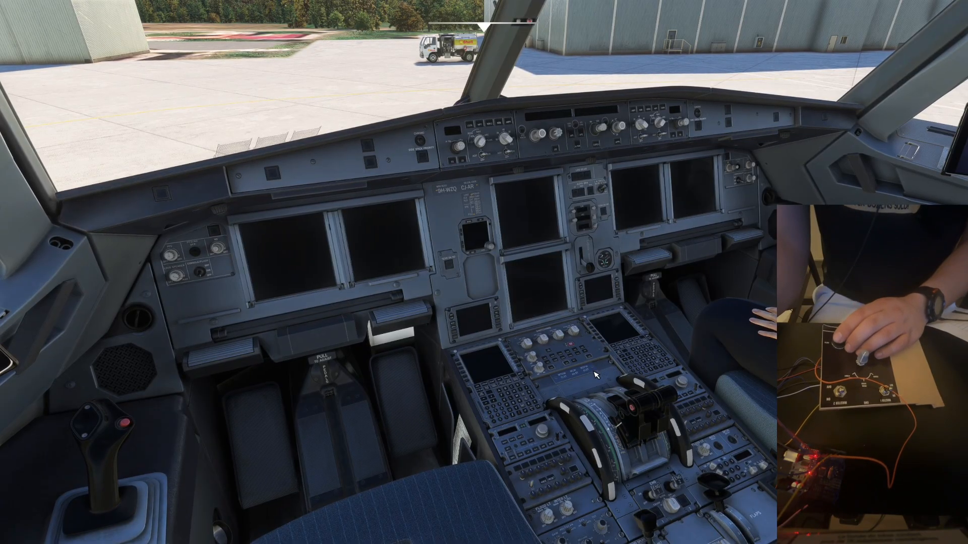
{"action": "left_click_drag", "start_coordinate": [589, 321], "coordinate": [580, 260]}
{"action": "left_click_drag", "start_coordinate": [491, 233], "coordinate": [491, 231]}
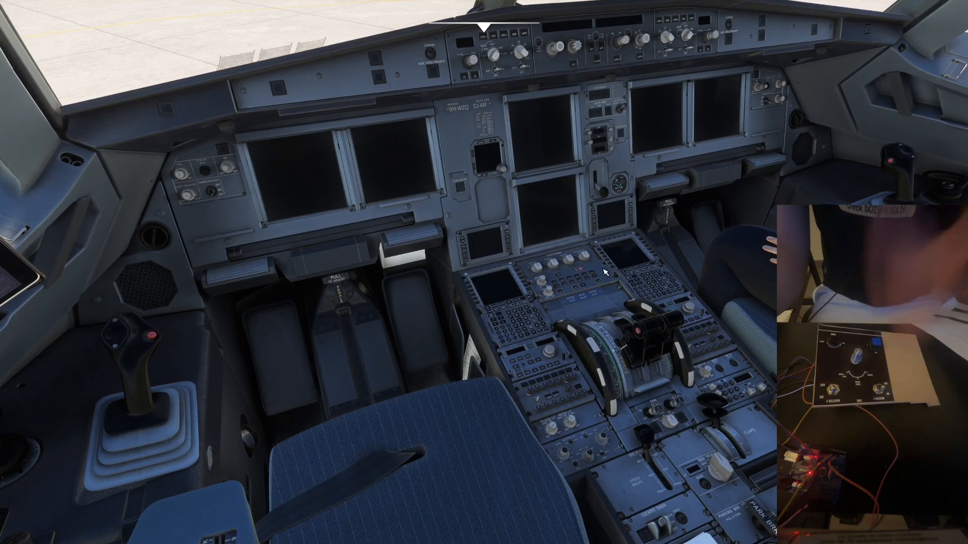
{"action": "mouse_move", "coordinate": [614, 253]}
{"action": "left_mouse_down"}
{"action": "mouse_move", "coordinate": [615, 230]}
{"action": "mouse_move", "coordinate": [622, 254]}
{"action": "left_mouse_up"}
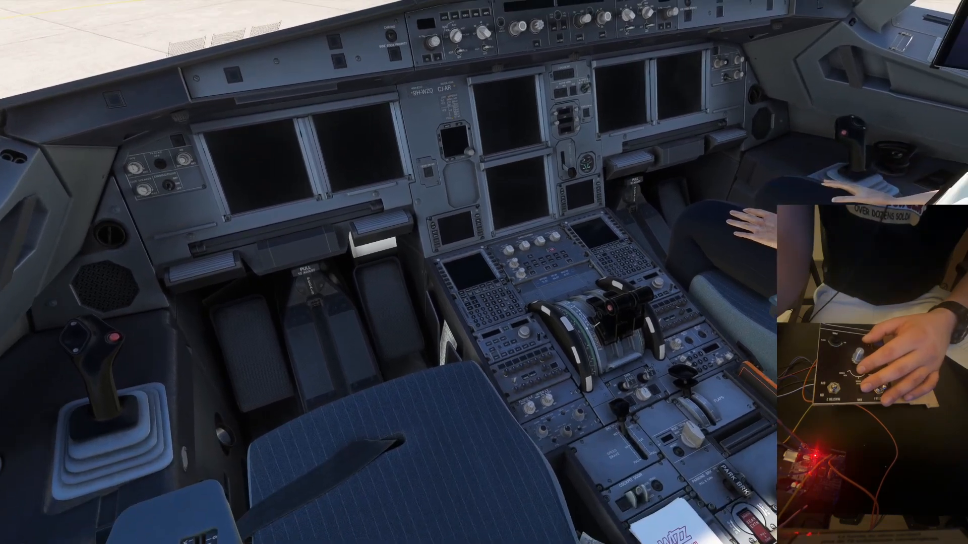
{"action": "left_click_drag", "start_coordinate": [609, 215], "coordinate": [613, 177]}
{"action": "mouse_move", "coordinate": [626, 338]}
{"action": "left_mouse_down"}
{"action": "mouse_move", "coordinate": [641, 297]}
{"action": "mouse_move", "coordinate": [627, 328]}
{"action": "left_mouse_up"}
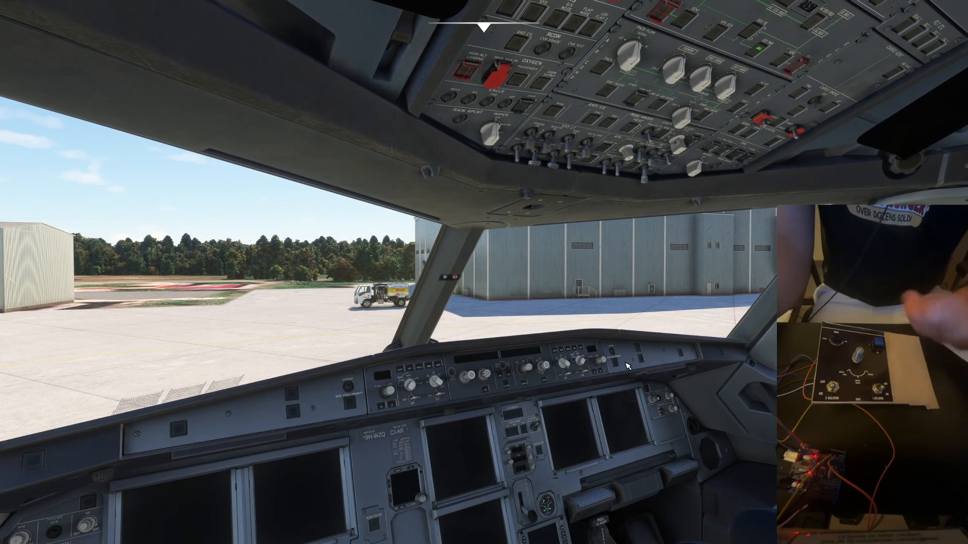
{"action": "left_click_drag", "start_coordinate": [617, 344], "coordinate": [633, 543]}
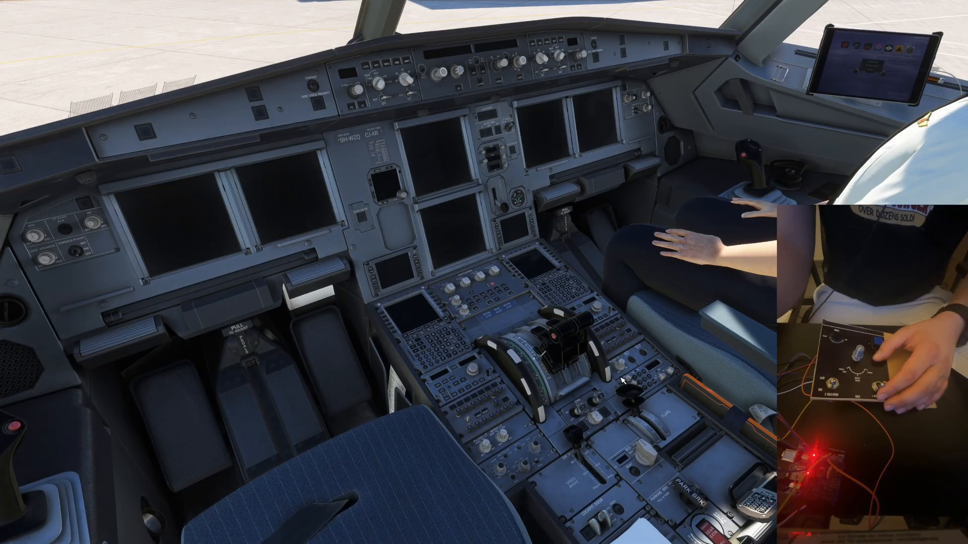
{"action": "left_click_drag", "start_coordinate": [620, 391], "coordinate": [626, 389]}
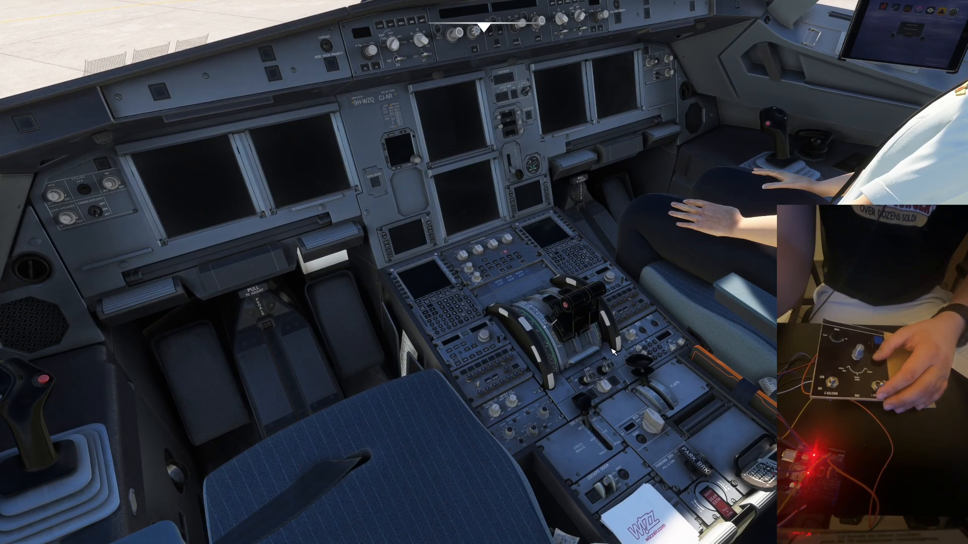
{"action": "mouse_move", "coordinate": [603, 339]}
{"action": "left_mouse_down"}
{"action": "mouse_move", "coordinate": [596, 361]}
{"action": "mouse_move", "coordinate": [599, 290]}
{"action": "mouse_move", "coordinate": [611, 275]}
{"action": "mouse_move", "coordinate": [604, 341]}
{"action": "left_mouse_up"}
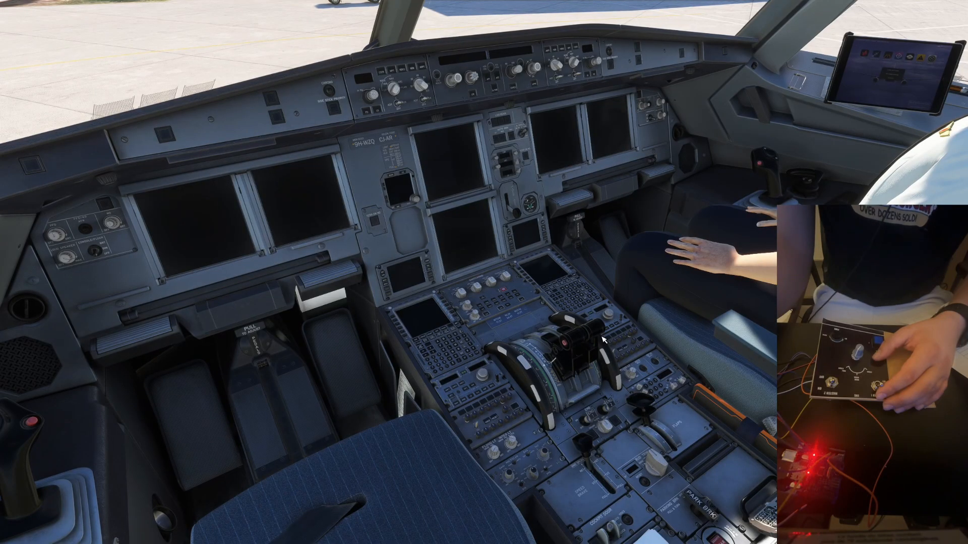
{"action": "left_click_drag", "start_coordinate": [619, 402], "coordinate": [600, 303]}
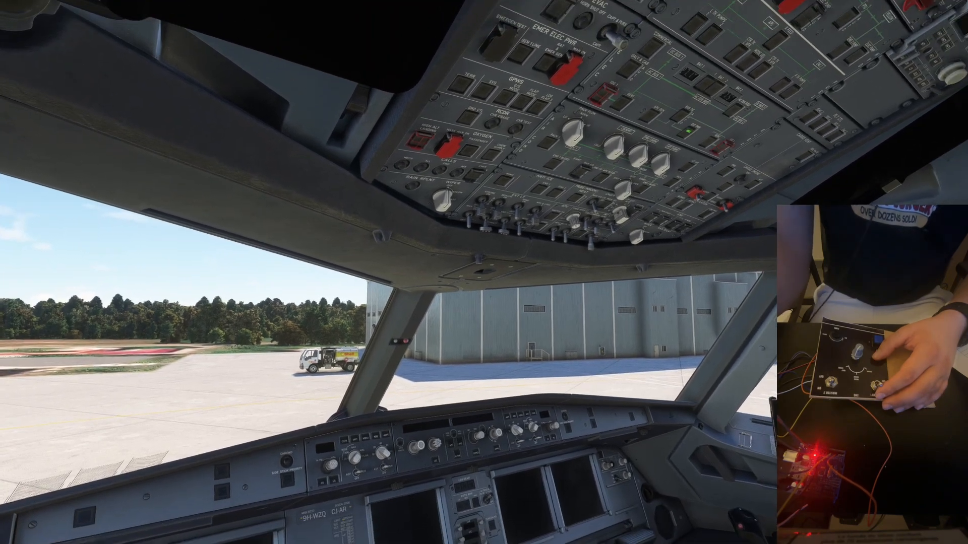
{"action": "left_click_drag", "start_coordinate": [603, 436], "coordinate": [599, 417]}
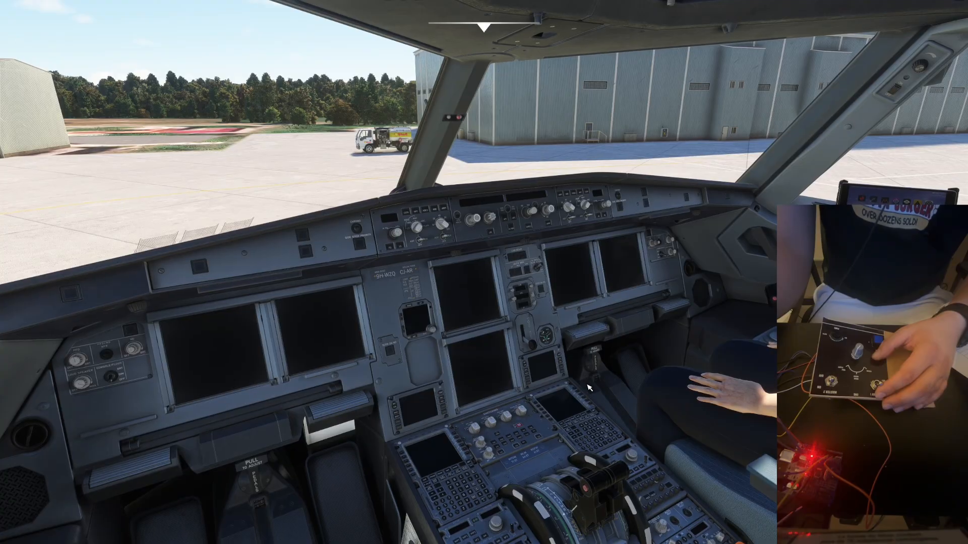